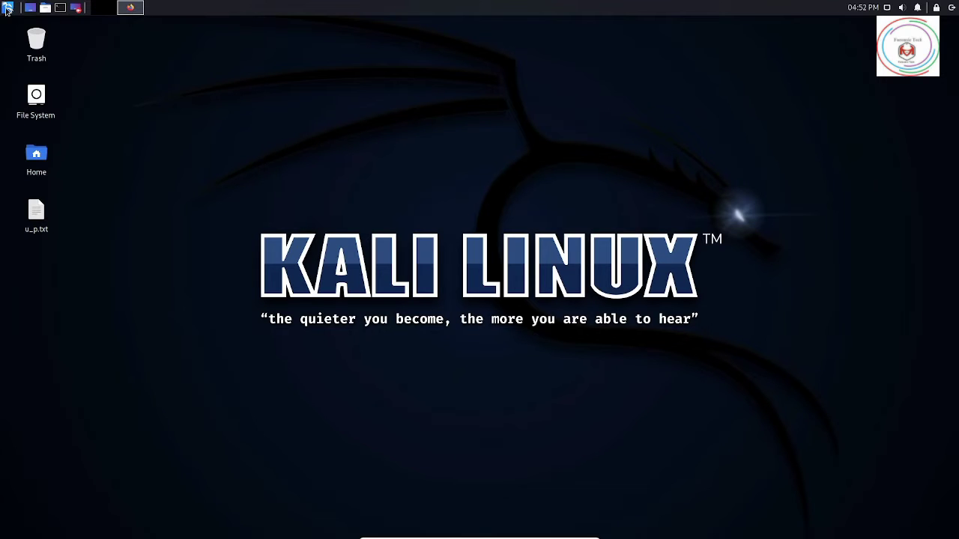
Step: Launch the web browser from the applications list and load the TryHackMe homepage at tryhackme.com
{"action": "left_click", "coordinate": [7, 8]}
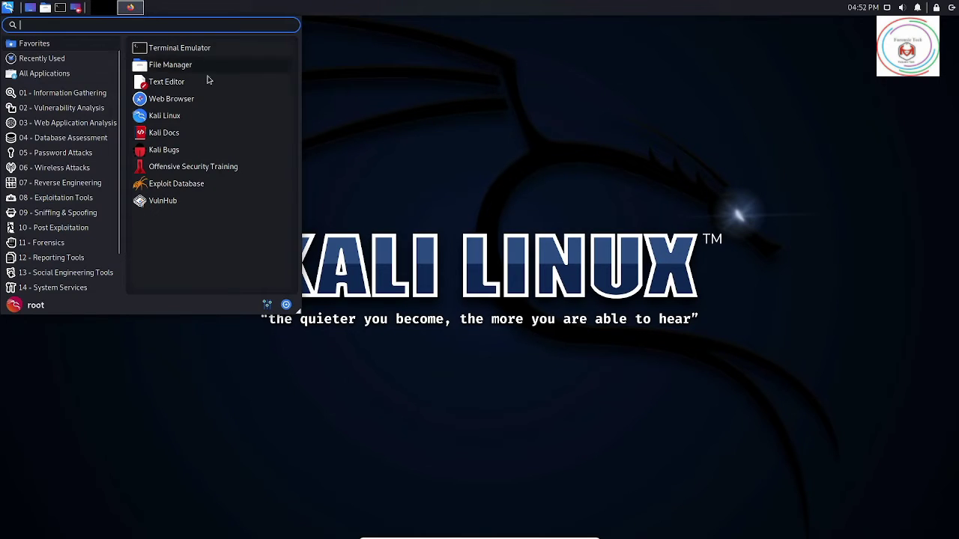
{"action": "left_click", "coordinate": [210, 102]}
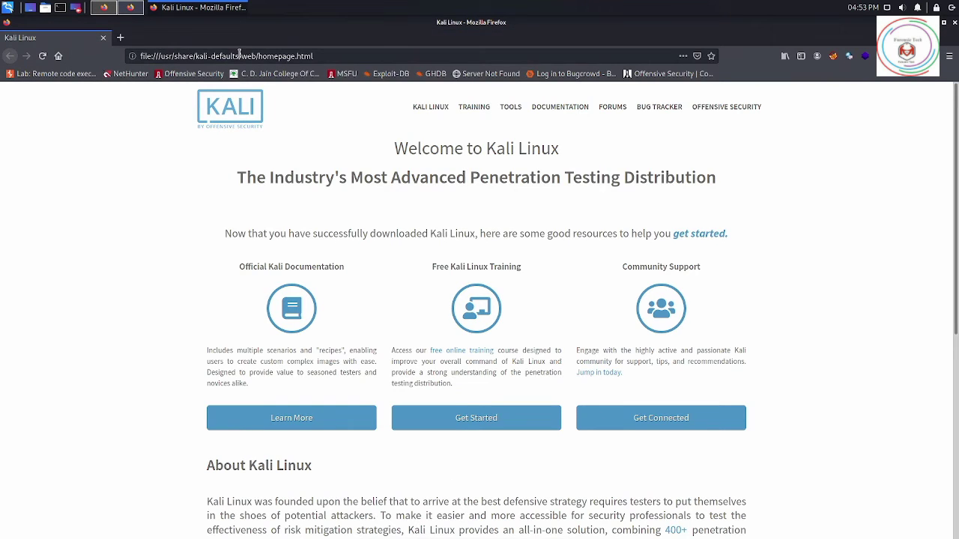
{"action": "left_click", "coordinate": [239, 54]}
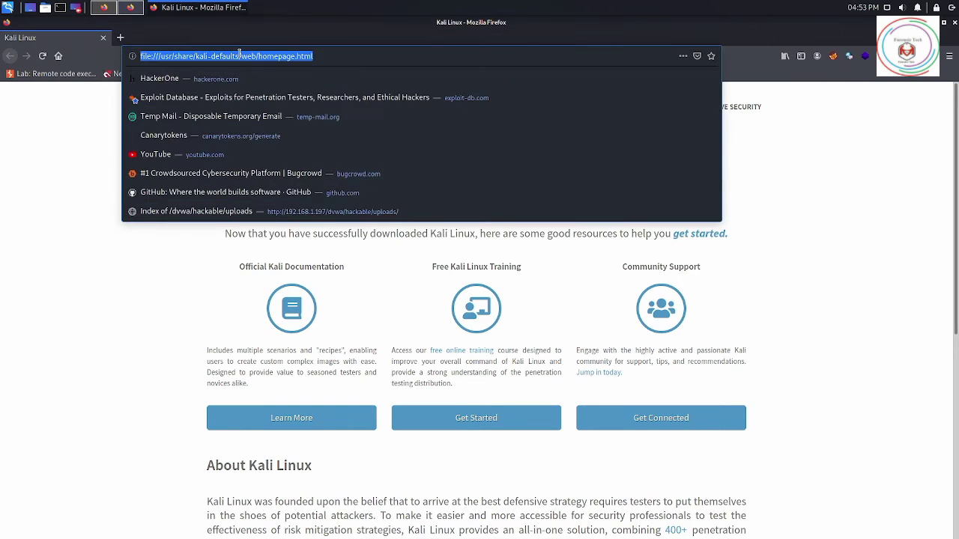
{"action": "type", "text": "try hac"}
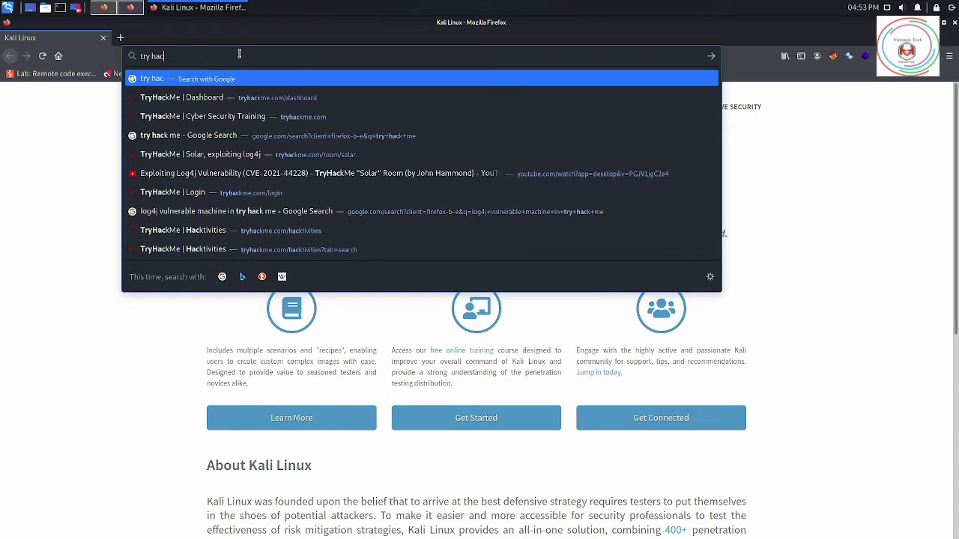
{"action": "type", "text": " m"}
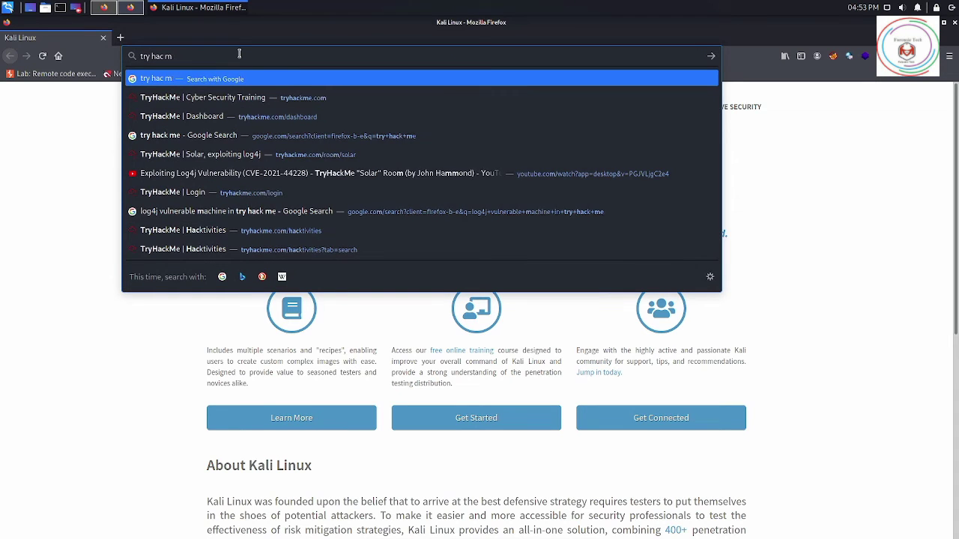
{"action": "key", "text": "Down"}
{"action": "key", "text": "Return"}
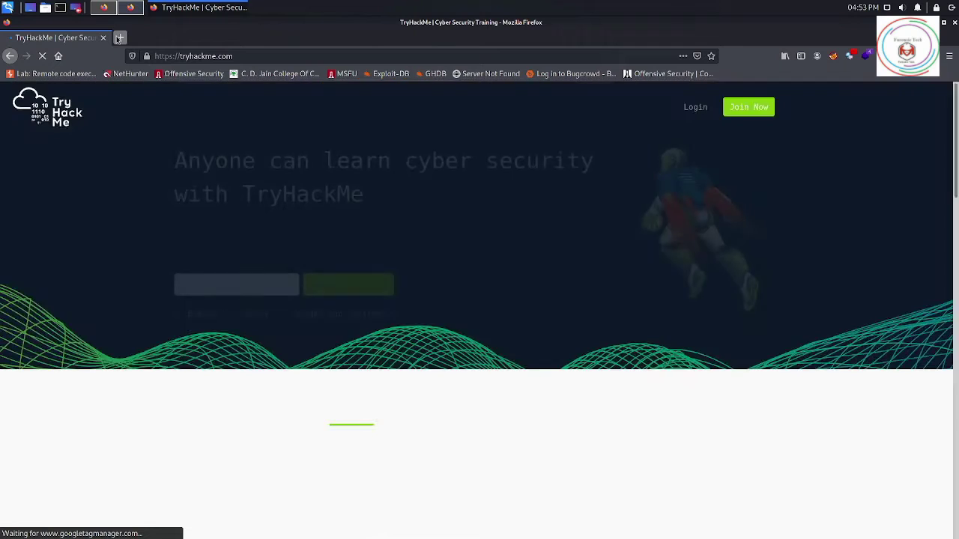
Step: Search the web for "vulhub" in a new tab and open the vulhub.org result
{"action": "left_click", "coordinate": [121, 37]}
{"action": "type", "text": "vulhub"}
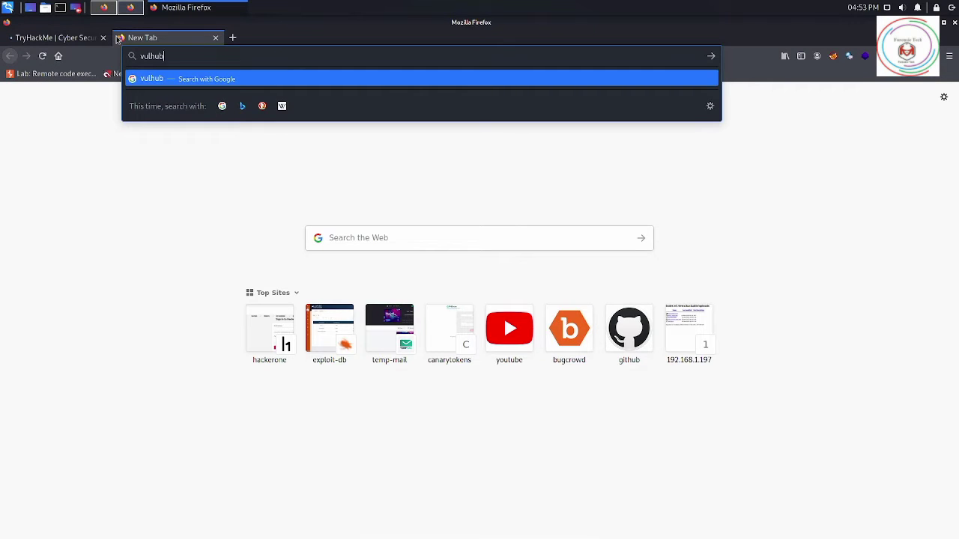
{"action": "key", "text": "Return"}
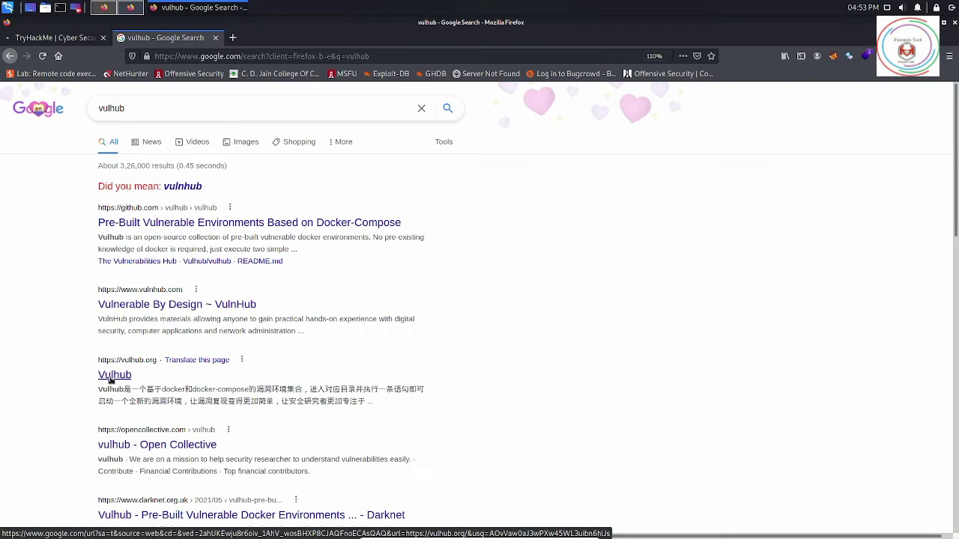
{"action": "left_click", "coordinate": [110, 376]}
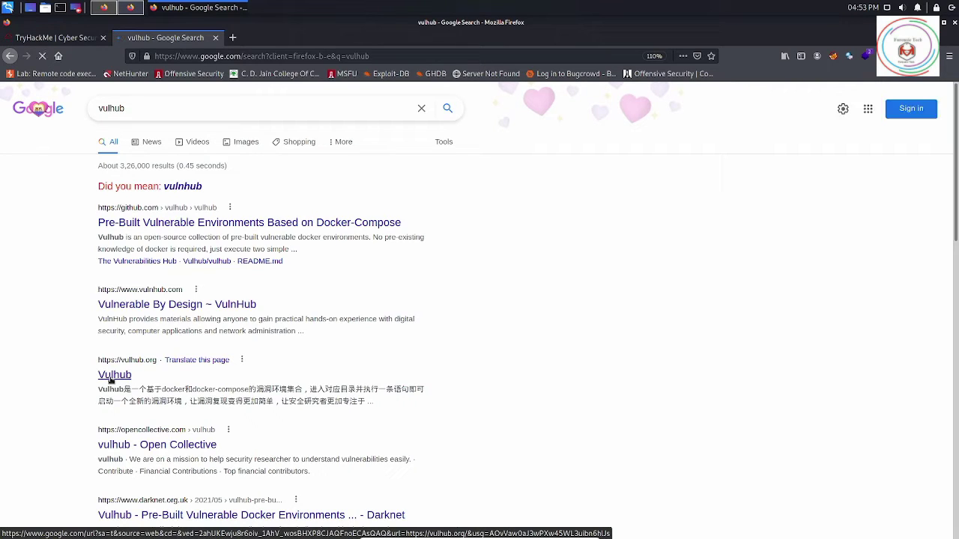
Step: Return to TryHackMe, open its login page, start the reCAPTCHA check and accept the cookie notice
{"action": "left_click", "coordinate": [44, 44]}
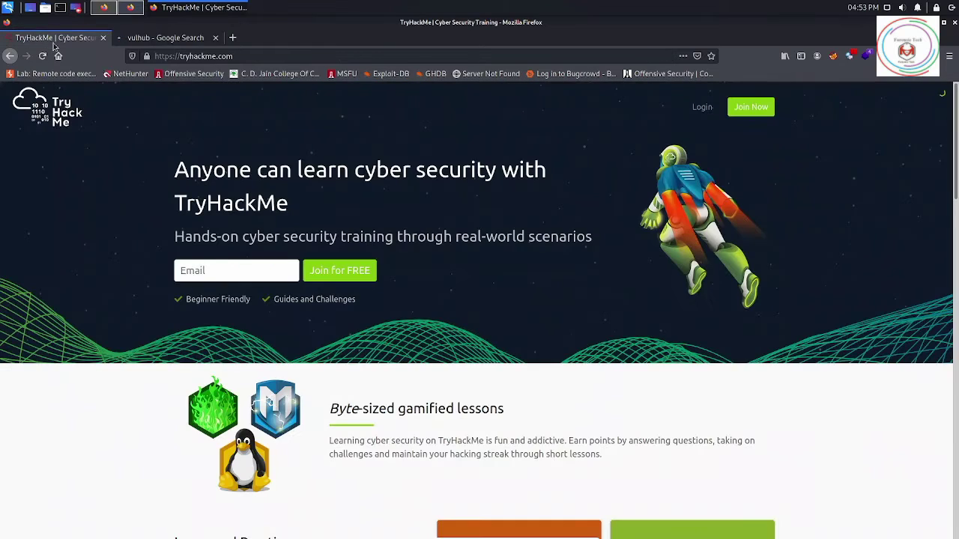
{"action": "left_click", "coordinate": [702, 108]}
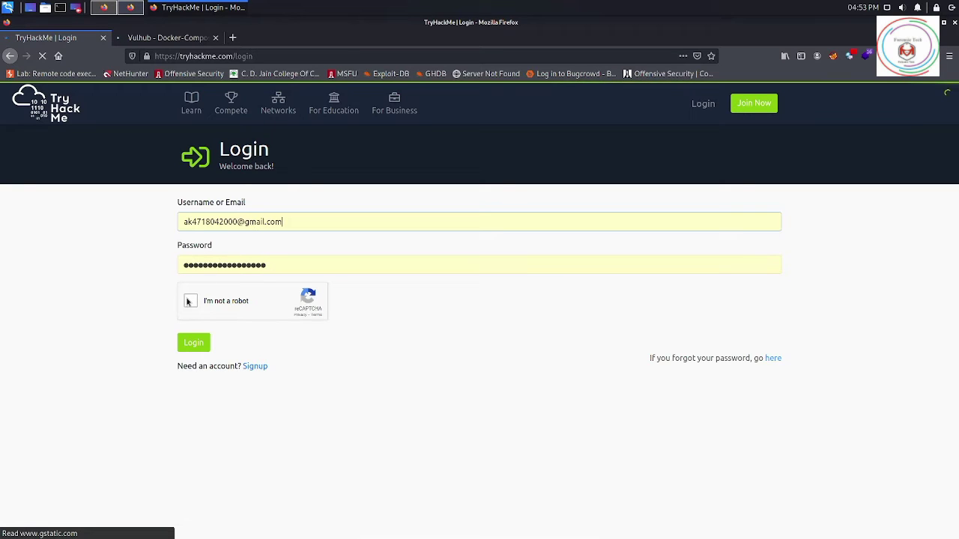
{"action": "left_click", "coordinate": [190, 301]}
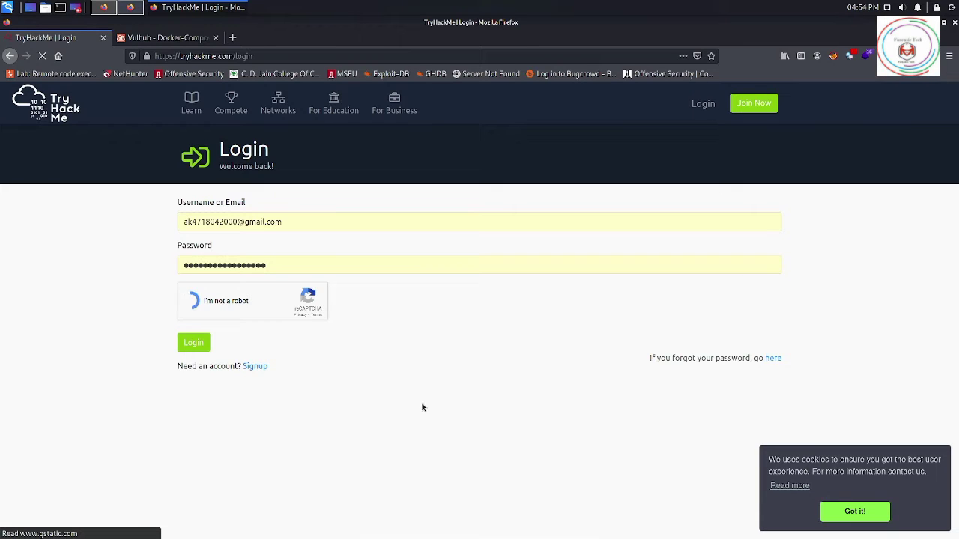
{"action": "left_click", "coordinate": [856, 512]}
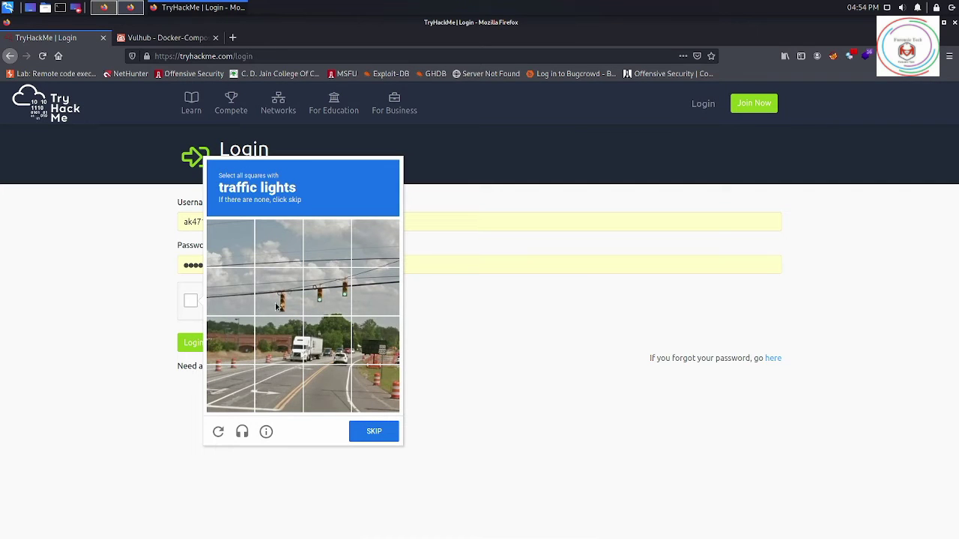
Step: Complete the traffic lights and motorcycles image challenges and log in to TryHackMe with the prefilled credentials
{"action": "left_click", "coordinate": [278, 308]}
{"action": "left_click", "coordinate": [327, 307]}
{"action": "left_click", "coordinate": [367, 305]}
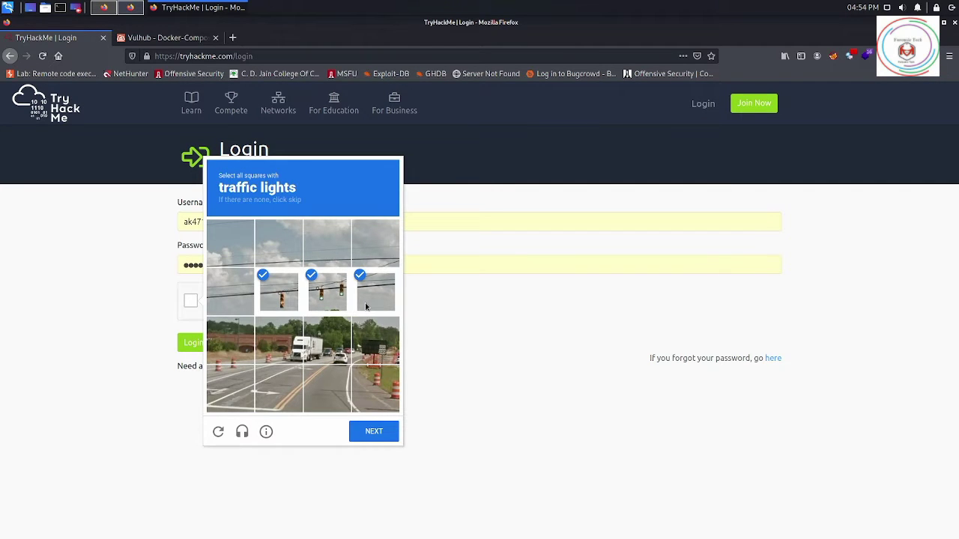
{"action": "left_click", "coordinate": [377, 441]}
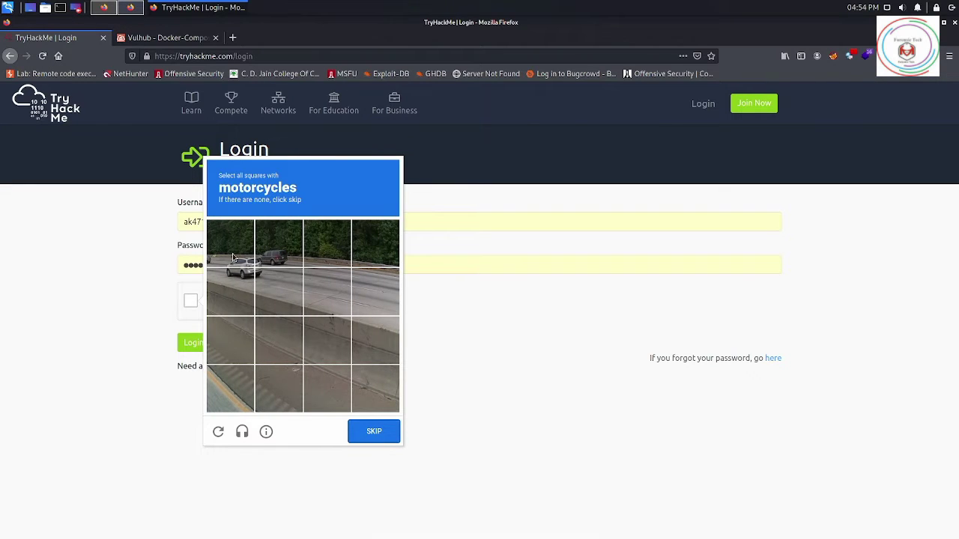
{"action": "left_click", "coordinate": [231, 291]}
{"action": "left_click", "coordinate": [231, 244]}
{"action": "left_click", "coordinate": [278, 243]}
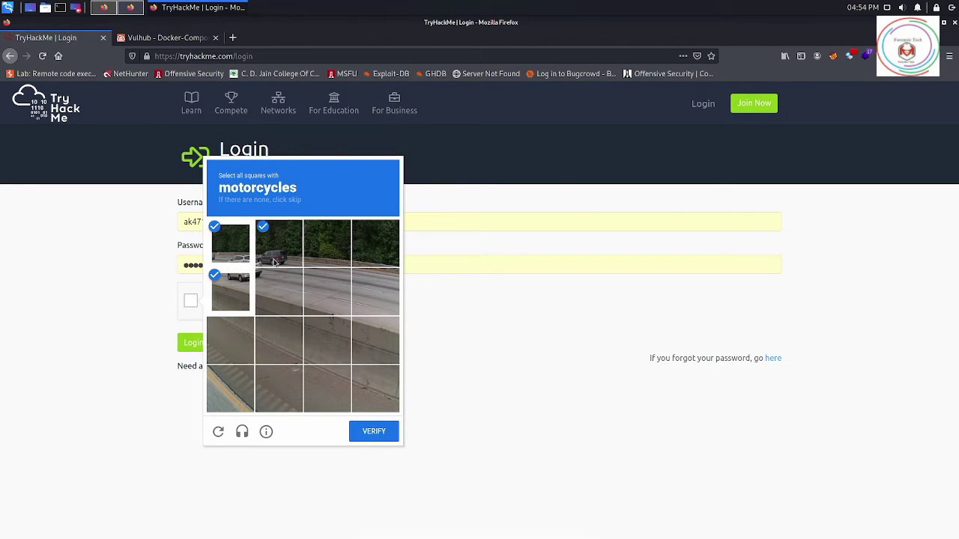
{"action": "left_click", "coordinate": [372, 433]}
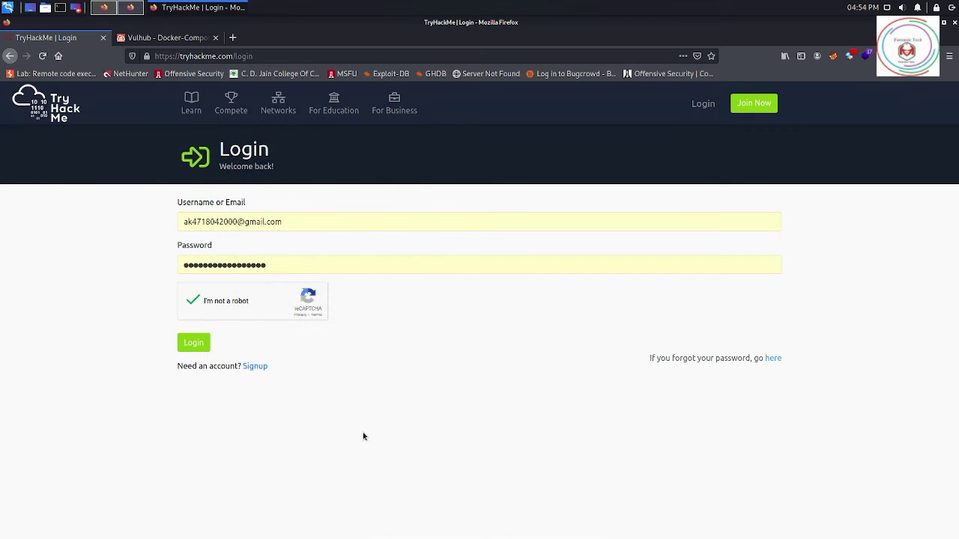
{"action": "left_click", "coordinate": [192, 343]}
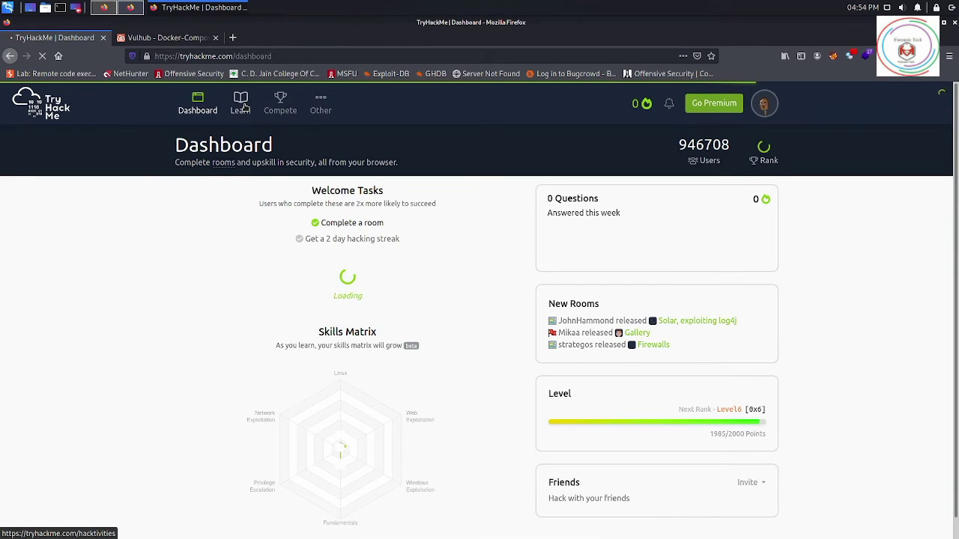
Step: Open TryHackMe's Learn section and view the Practice challenge series
{"action": "left_click", "coordinate": [244, 108]}
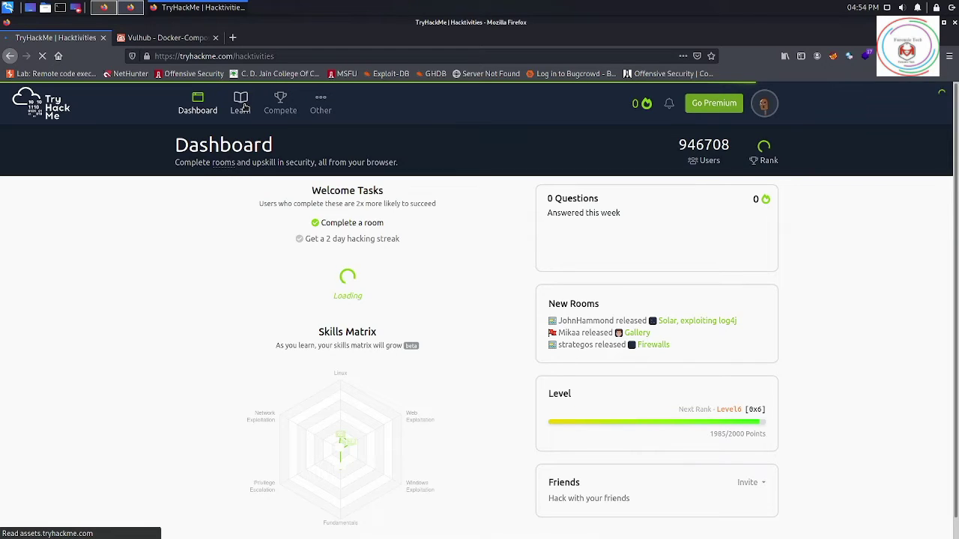
{"action": "left_click", "coordinate": [241, 105]}
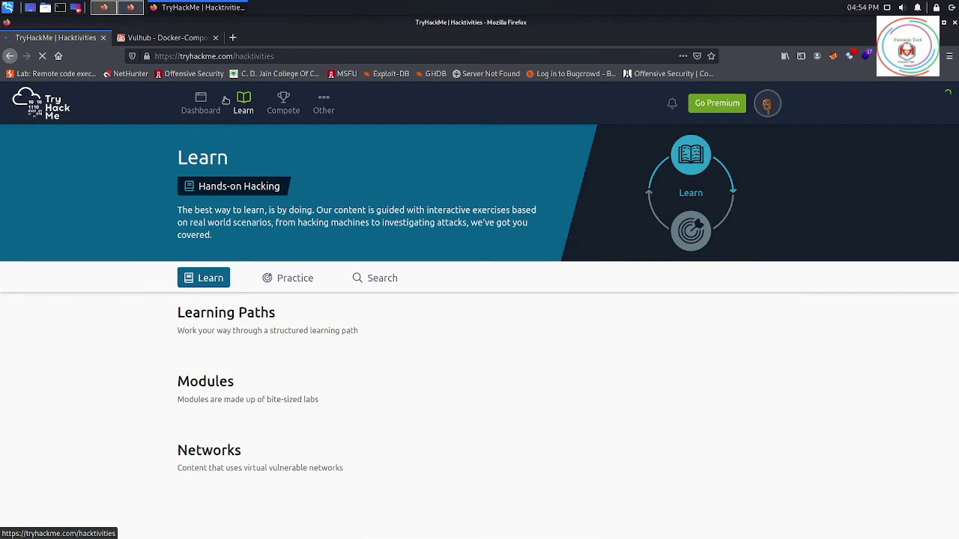
{"action": "left_click", "coordinate": [292, 287]}
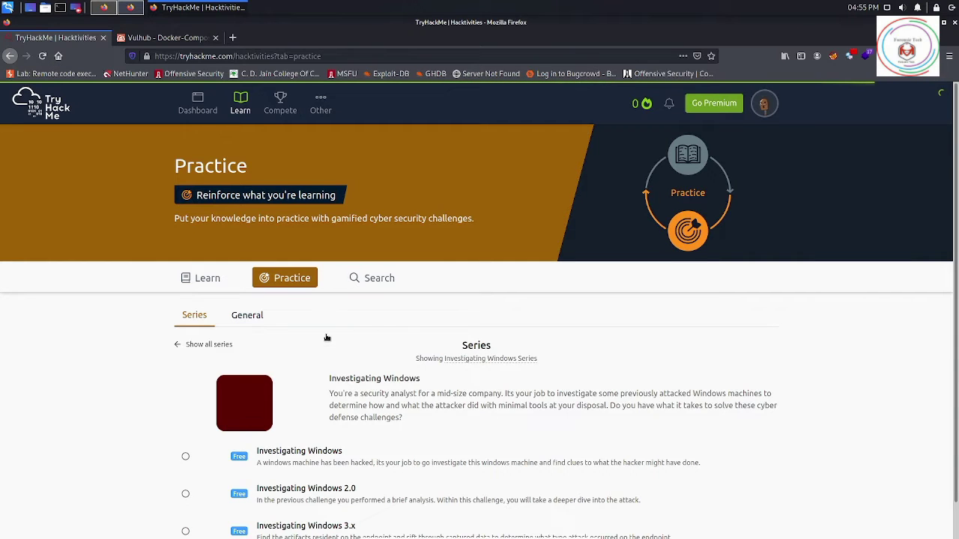
{"action": "scroll", "coordinate": [326, 337], "scroll_direction": "down", "scroll_amount": 1}
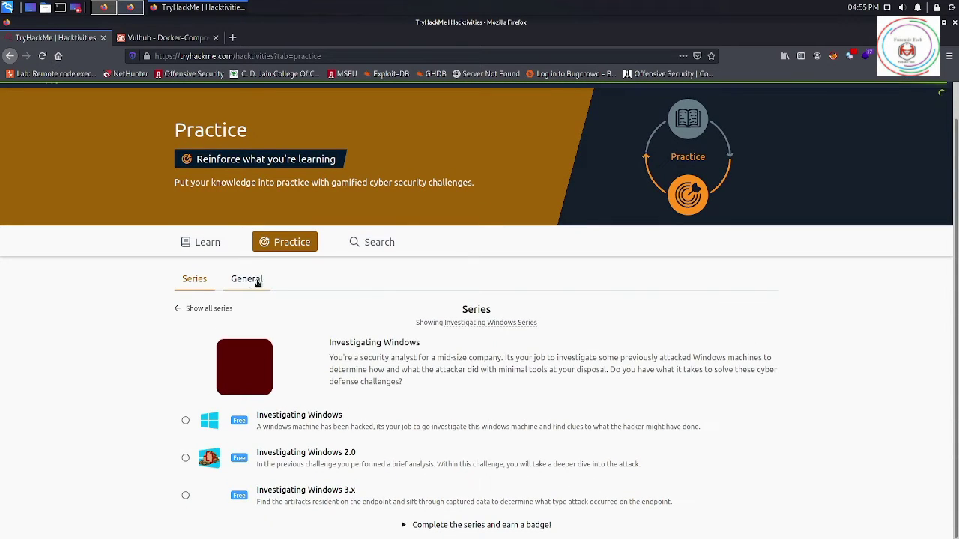
Step: Browse the room listing in TryHackMe's Search section and open the Learning Cyber Security room
{"action": "left_click", "coordinate": [378, 242]}
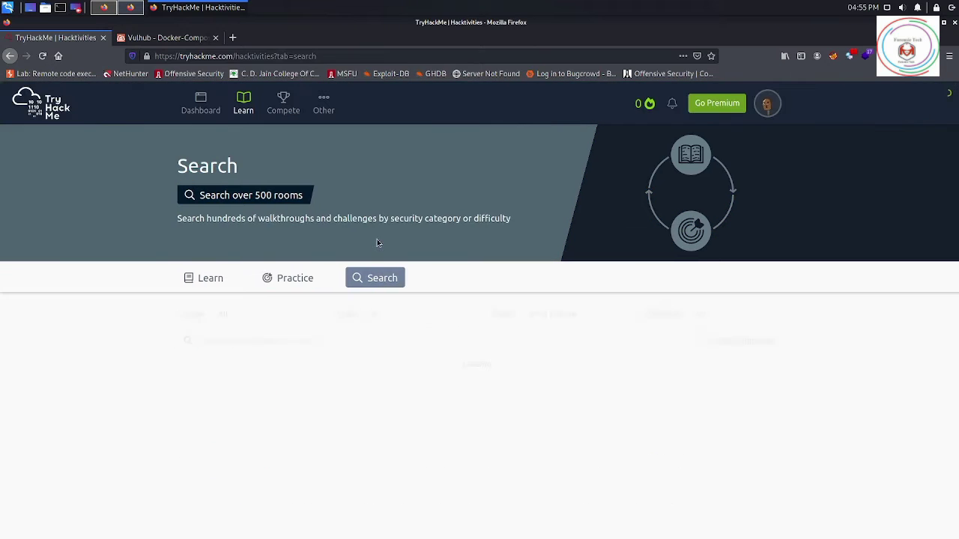
{"action": "scroll", "coordinate": [289, 442], "scroll_direction": "down", "scroll_amount": 4}
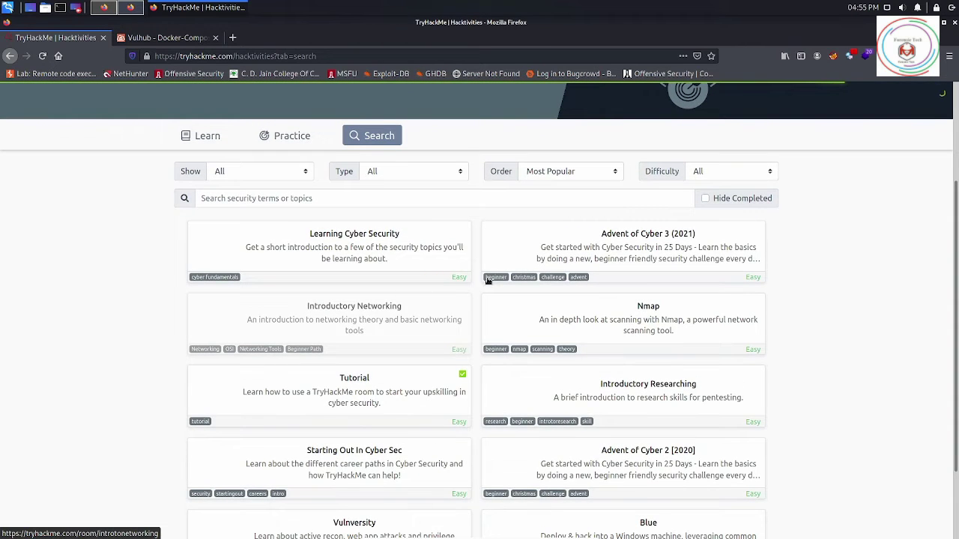
{"action": "scroll", "coordinate": [488, 280], "scroll_direction": "up", "scroll_amount": 4}
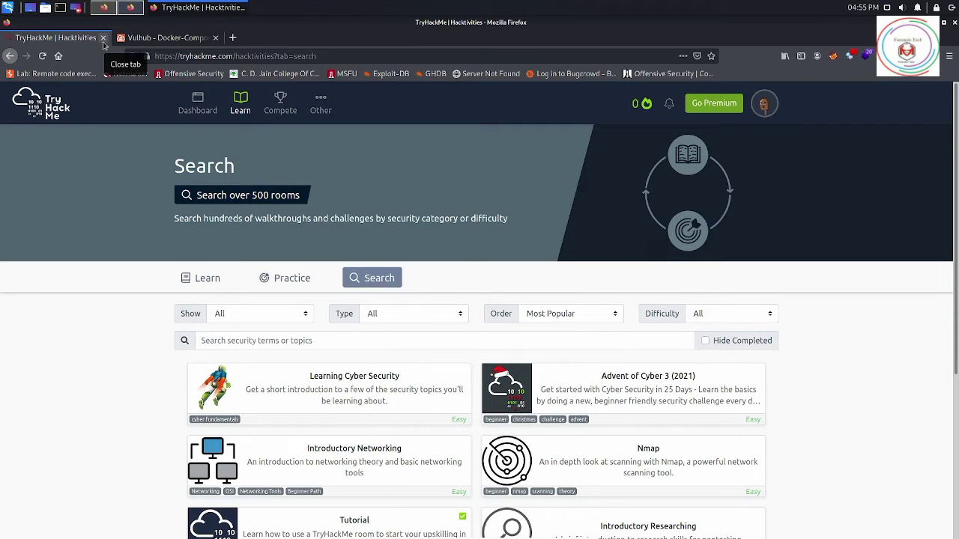
{"action": "left_click", "coordinate": [298, 394]}
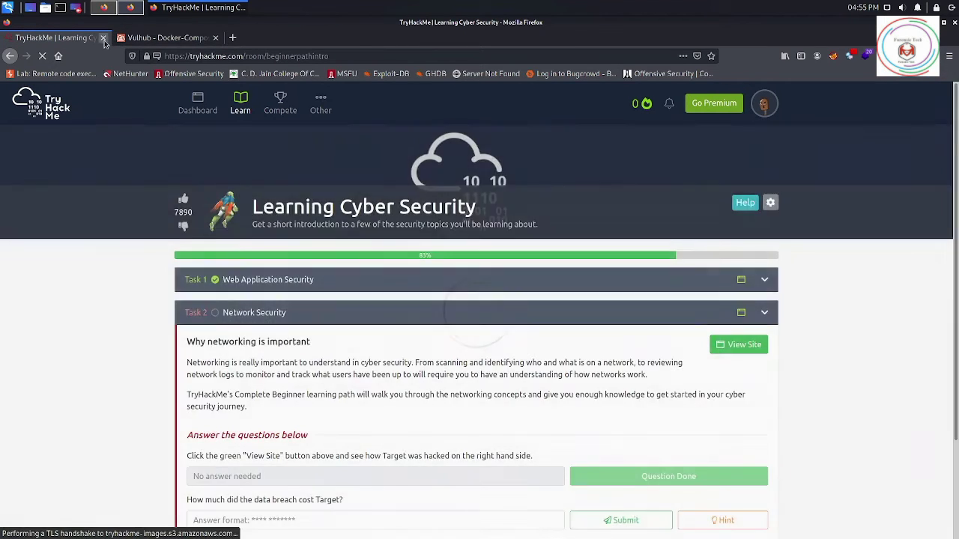
Step: Close the TryHackMe tab and look through the Vulhub homepage down to its download and quick start commands
{"action": "left_click", "coordinate": [104, 38]}
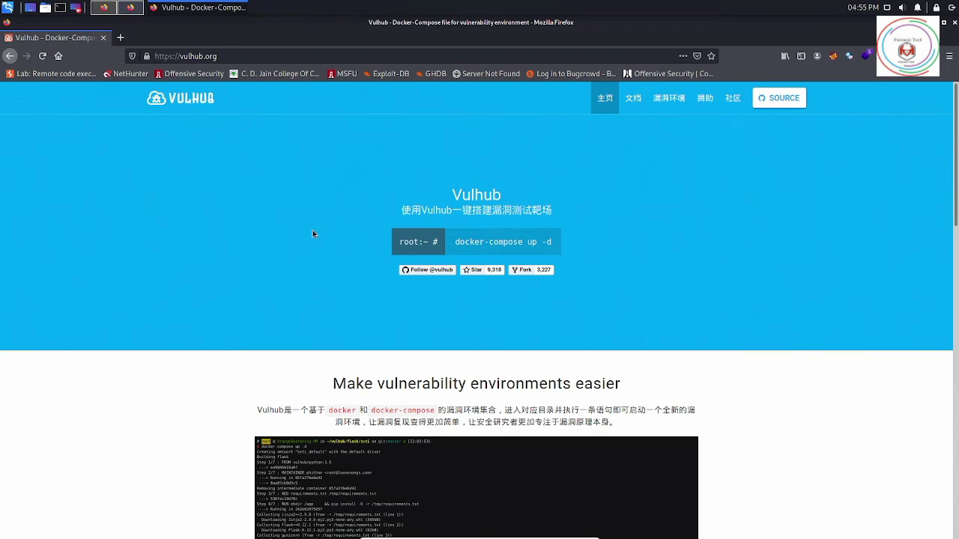
{"action": "scroll", "coordinate": [312, 233], "scroll_direction": "down", "scroll_amount": 9}
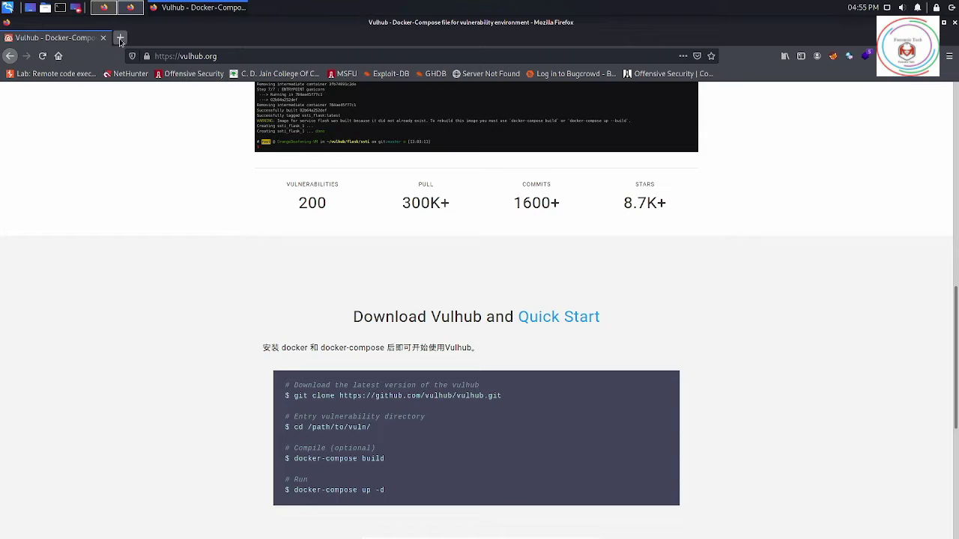
Step: Search the web for "vulhub machines" in a new tab and close the vulhub.org tab
{"action": "left_click", "coordinate": [120, 39]}
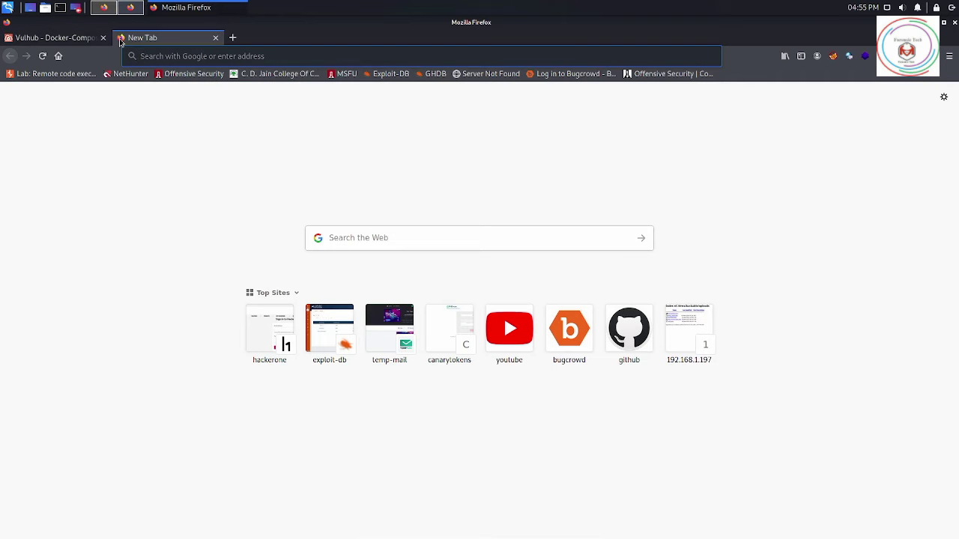
{"action": "type", "text": "pato"}
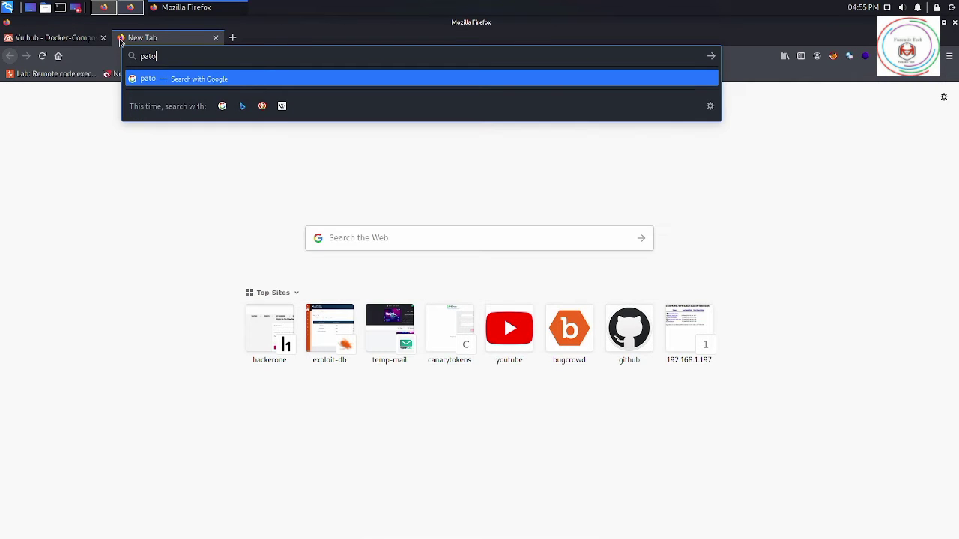
{"action": "key", "text": "BackSpace"}
{"action": "key", "text": "BackSpace"}
{"action": "key", "text": "BackSpace"}
{"action": "key", "text": "BackSpace"}
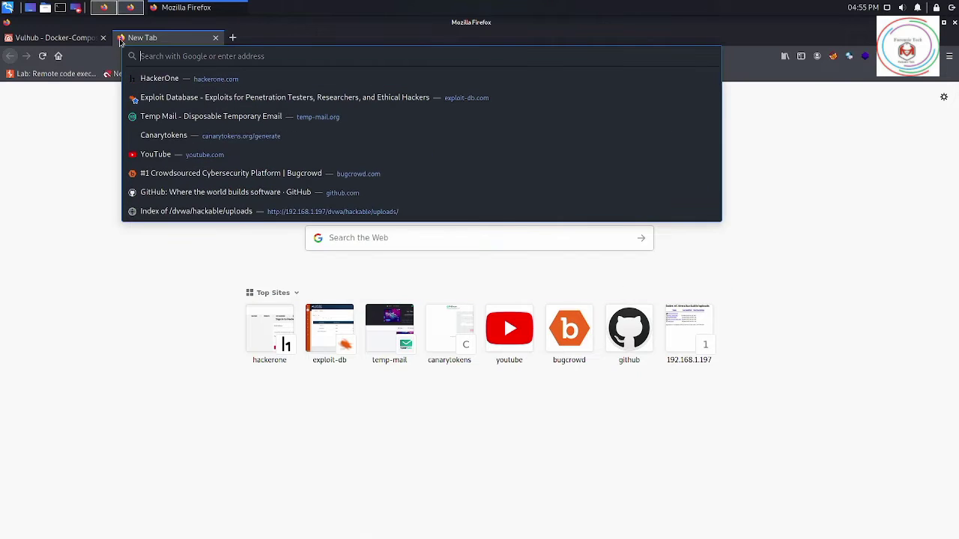
{"action": "type", "text": "vul"}
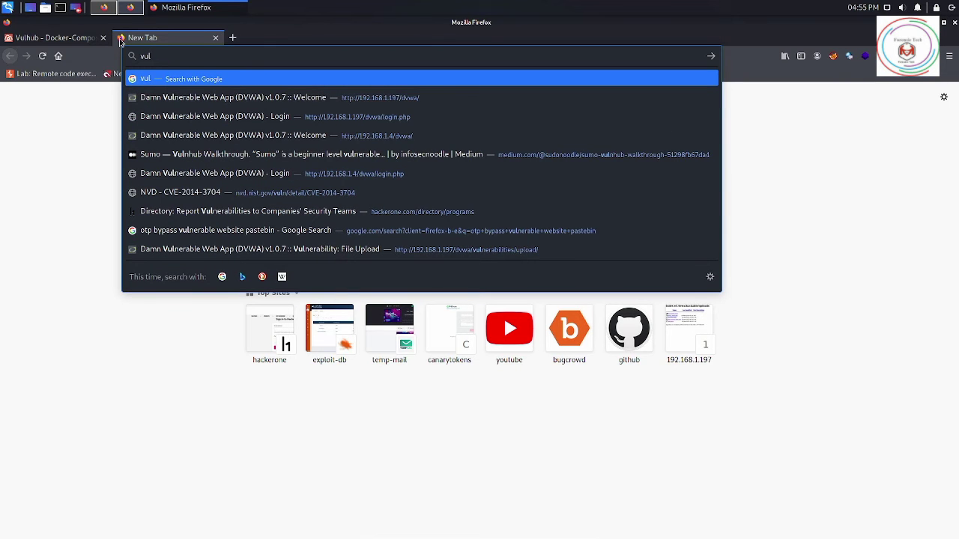
{"action": "type", "text": "hub ma"}
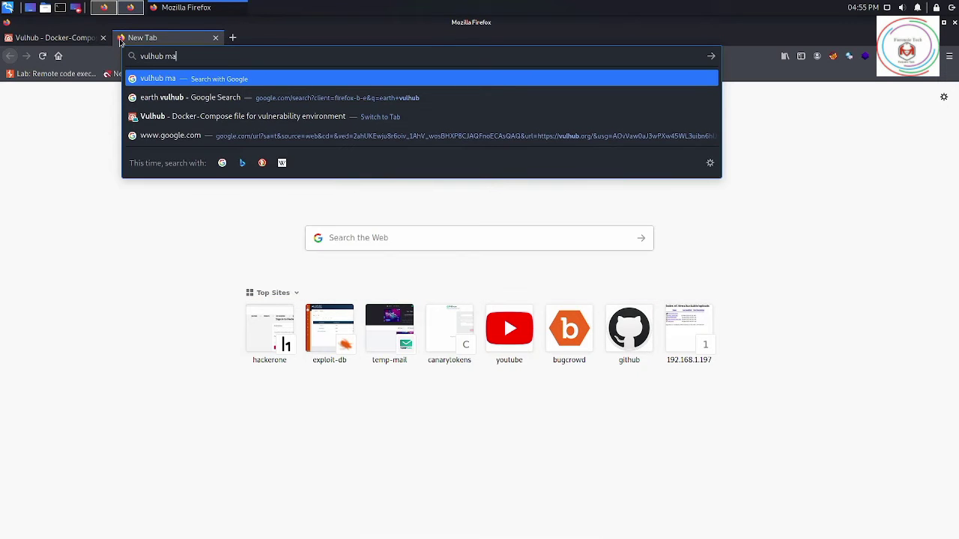
{"action": "type", "text": "chines"}
{"action": "key", "text": "Return"}
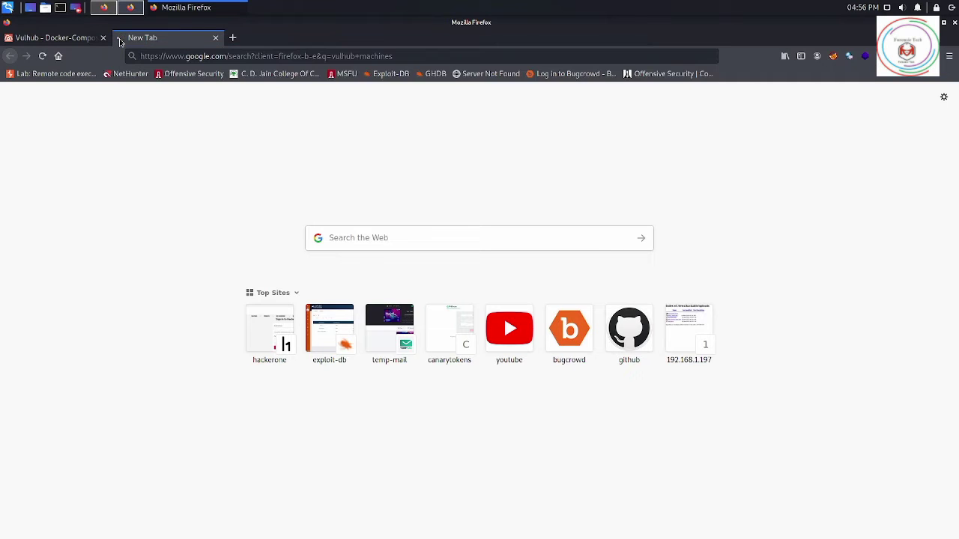
{"action": "left_click", "coordinate": [103, 38]}
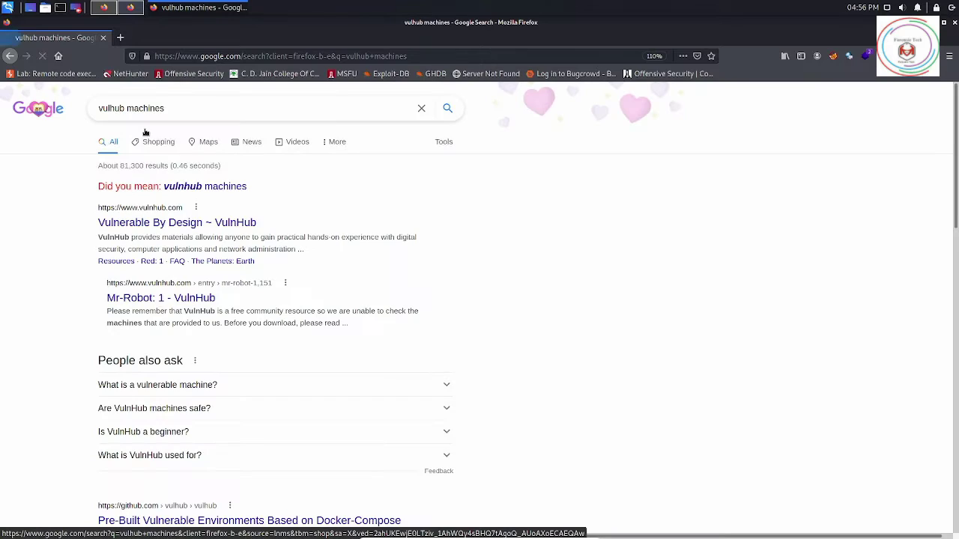
Step: Open the VulnHub site from the search results and browse its first page of virtual machines
{"action": "left_click", "coordinate": [148, 225]}
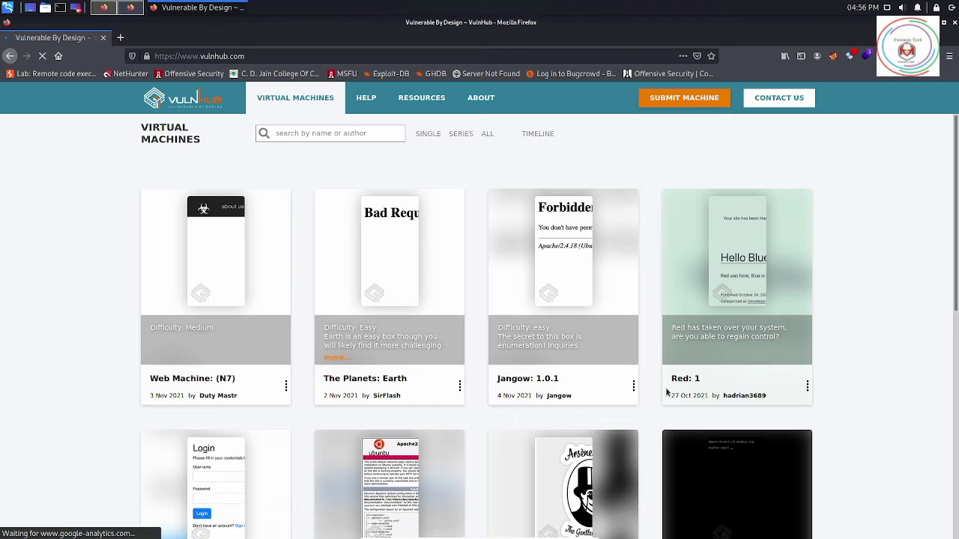
{"action": "scroll", "coordinate": [637, 378], "scroll_direction": "down", "scroll_amount": 6}
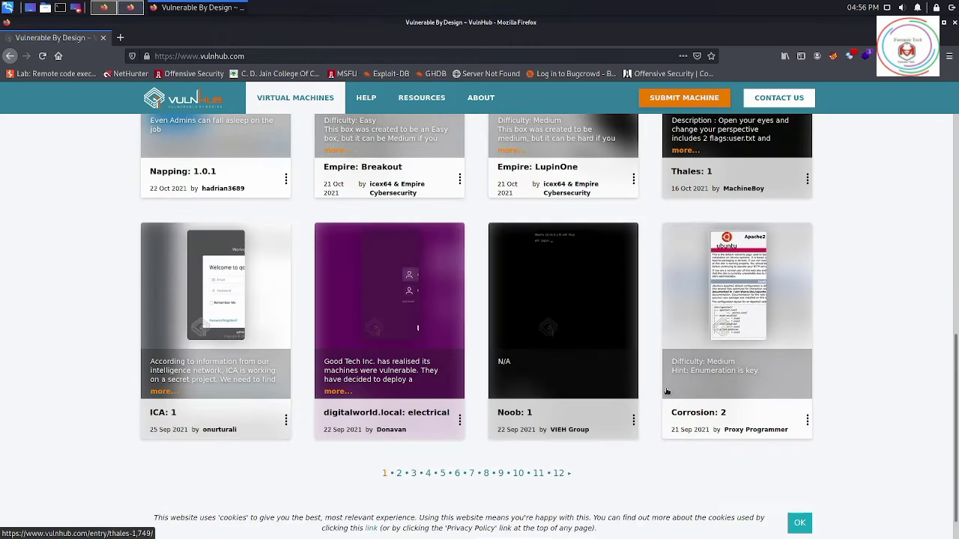
{"action": "scroll", "coordinate": [667, 391], "scroll_direction": "up", "scroll_amount": 6}
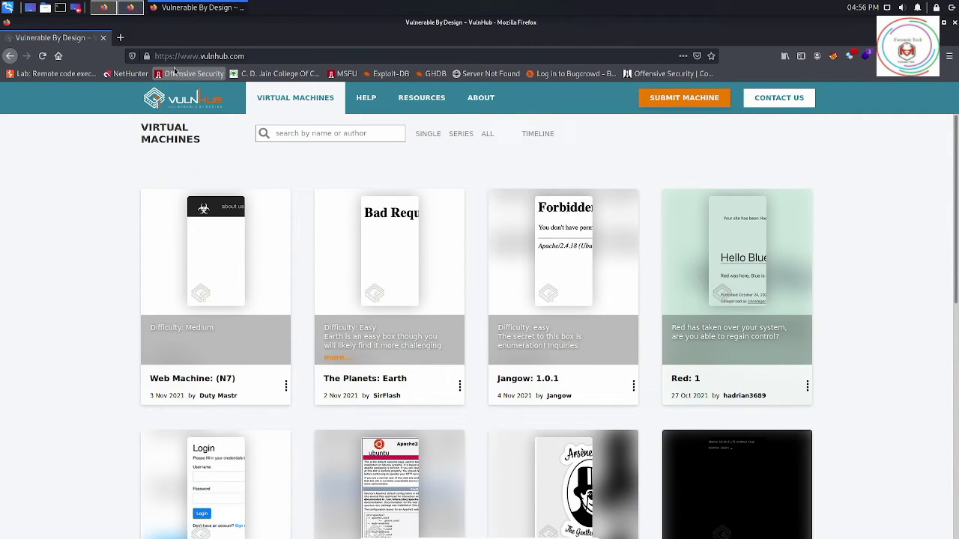
Step: Load the target machine's site at 192.168.132.73 in a new tab and close the VulnHub tab
{"action": "left_click", "coordinate": [120, 38]}
{"action": "left_click", "coordinate": [104, 38]}
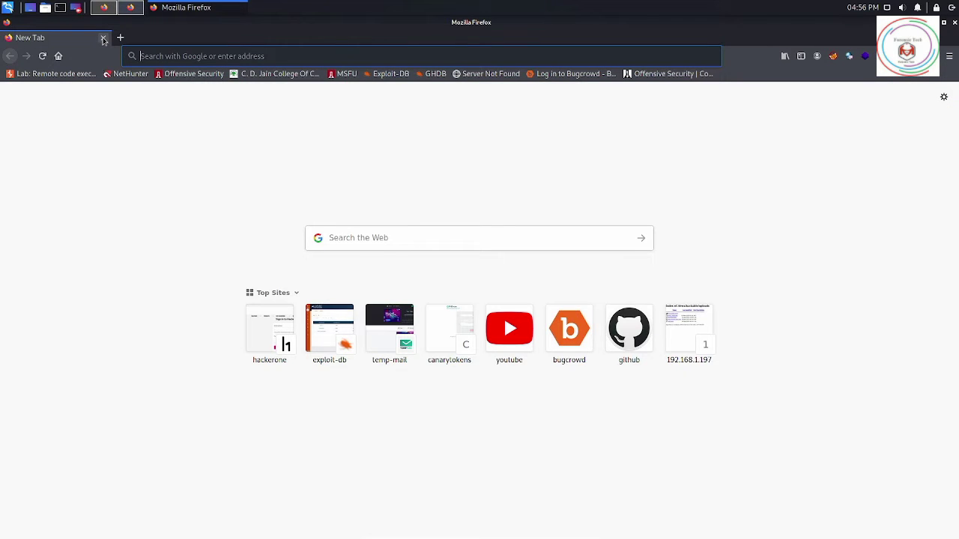
{"action": "type", "text": "192.168.132.73"}
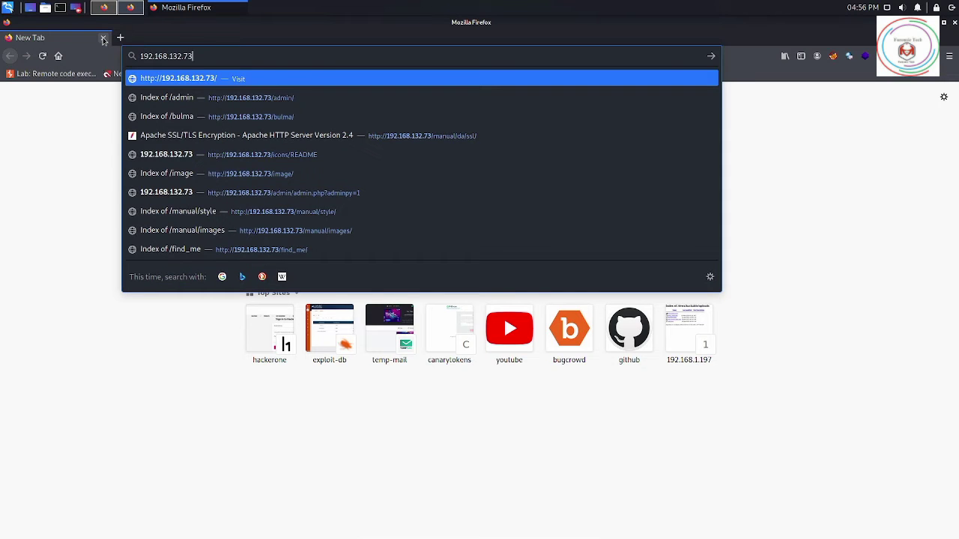
{"action": "key", "text": "Return"}
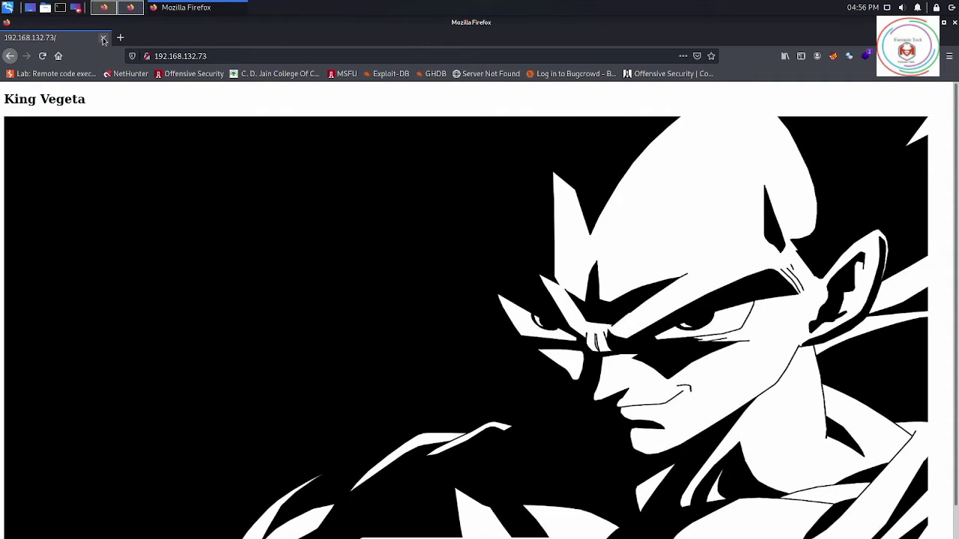
Step: Examine the King Vegeta heading and the image on the target's home page
{"action": "scroll", "coordinate": [514, 355], "scroll_direction": "down", "scroll_amount": 1}
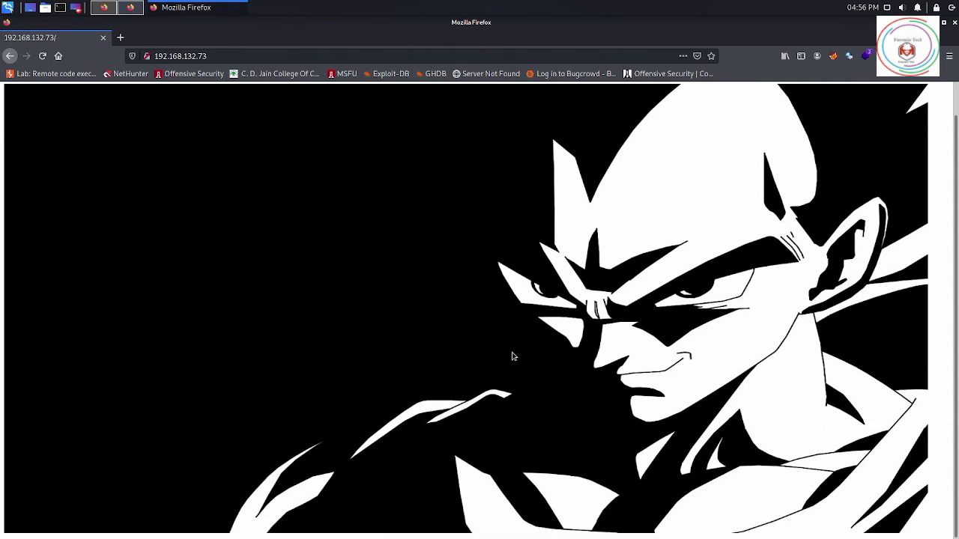
{"action": "scroll", "coordinate": [514, 355], "scroll_direction": "up", "scroll_amount": 1}
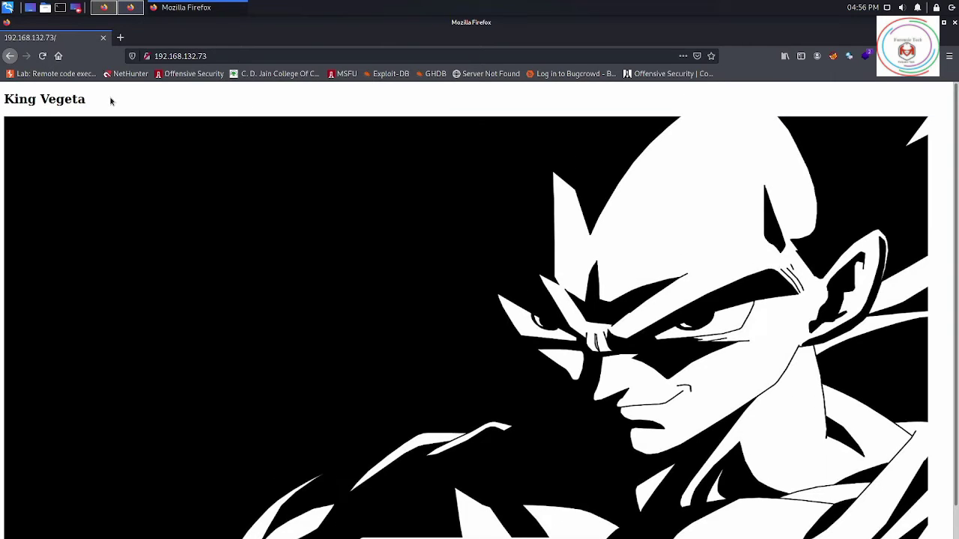
{"action": "left_click_drag", "start_coordinate": [5, 99], "coordinate": [131, 99]}
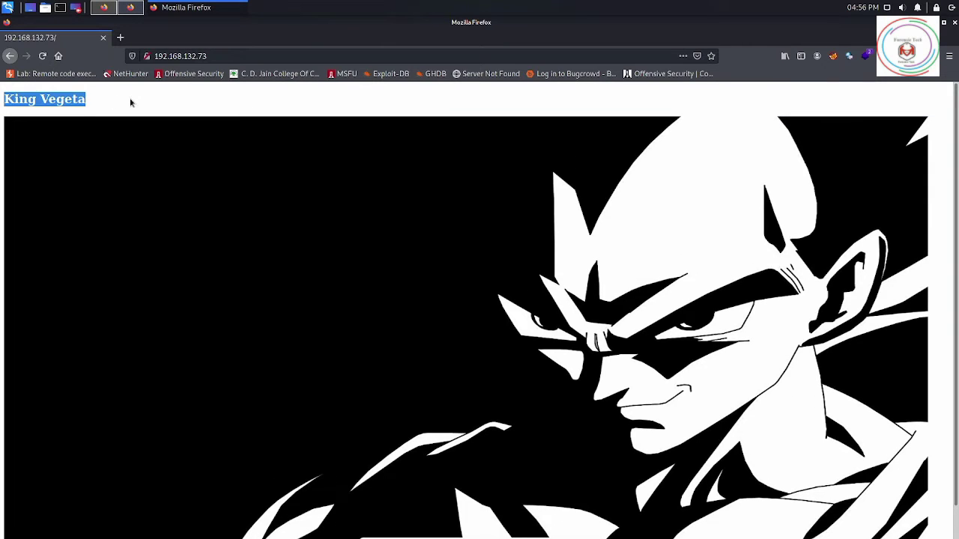
{"action": "left_click", "coordinate": [131, 99]}
{"action": "scroll", "coordinate": [362, 269], "scroll_direction": "down", "scroll_amount": 1}
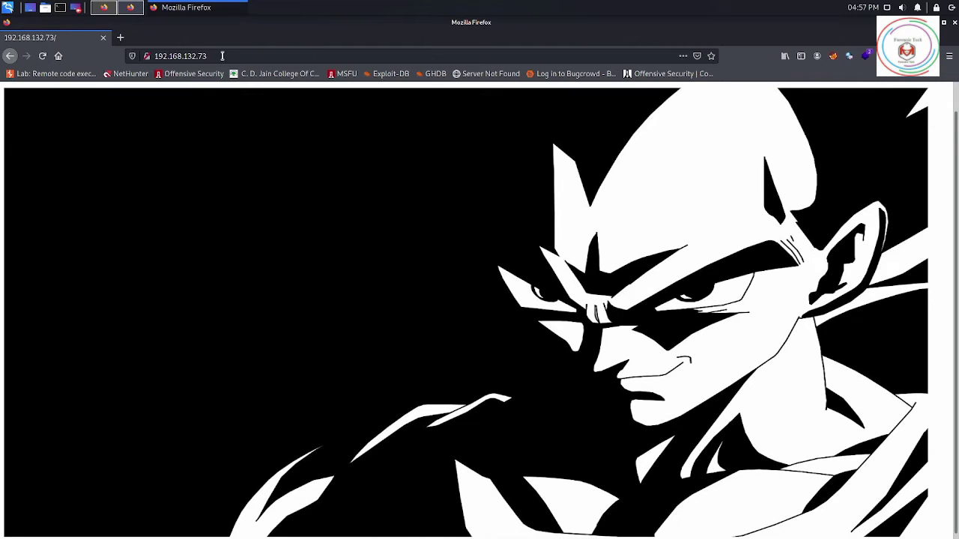
Step: Open a terminal window and load 192.168.132.73/robots.txt in Firefox
{"action": "left_click", "coordinate": [61, 9]}
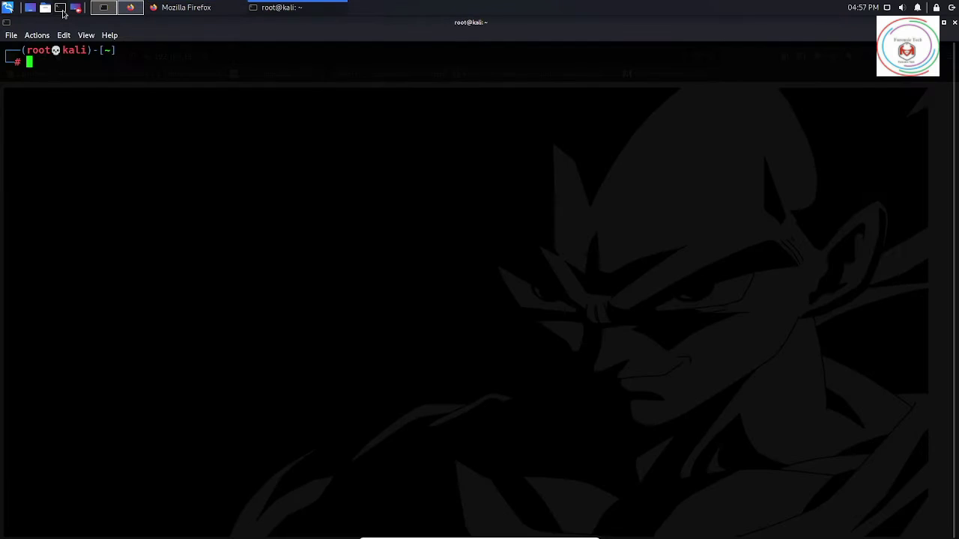
{"action": "left_click", "coordinate": [171, 6]}
{"action": "left_click", "coordinate": [242, 56]}
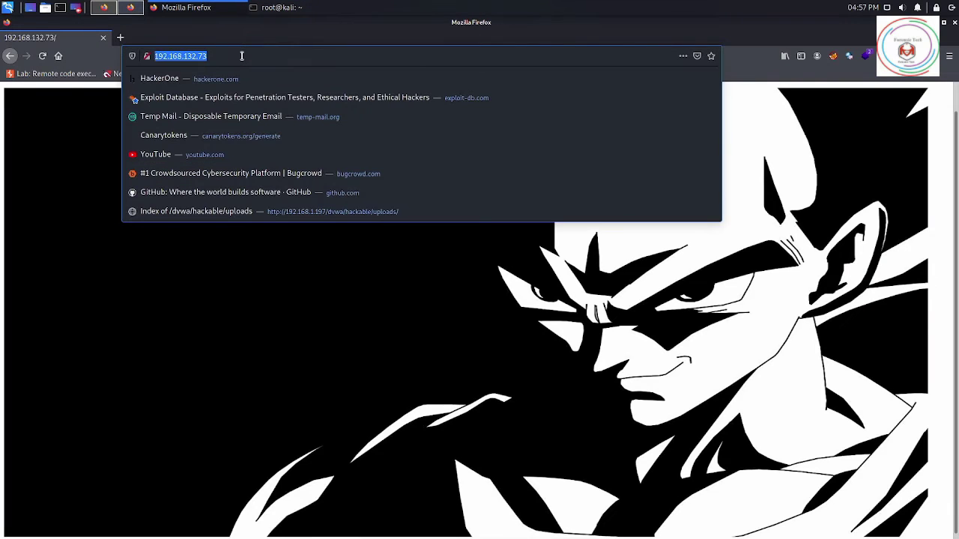
{"action": "key", "text": "End"}
{"action": "type", "text": "/r"}
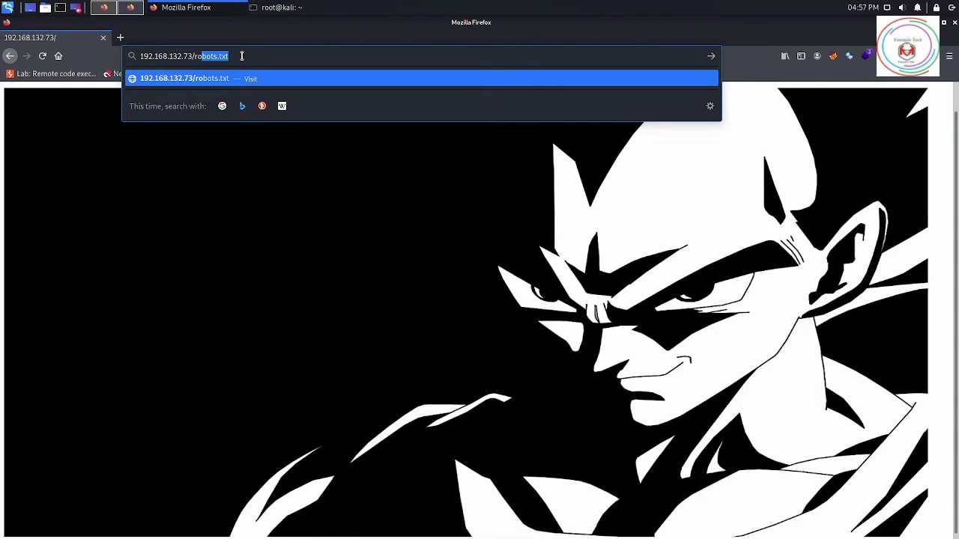
{"action": "key", "text": "Right"}
{"action": "key", "text": "Return"}
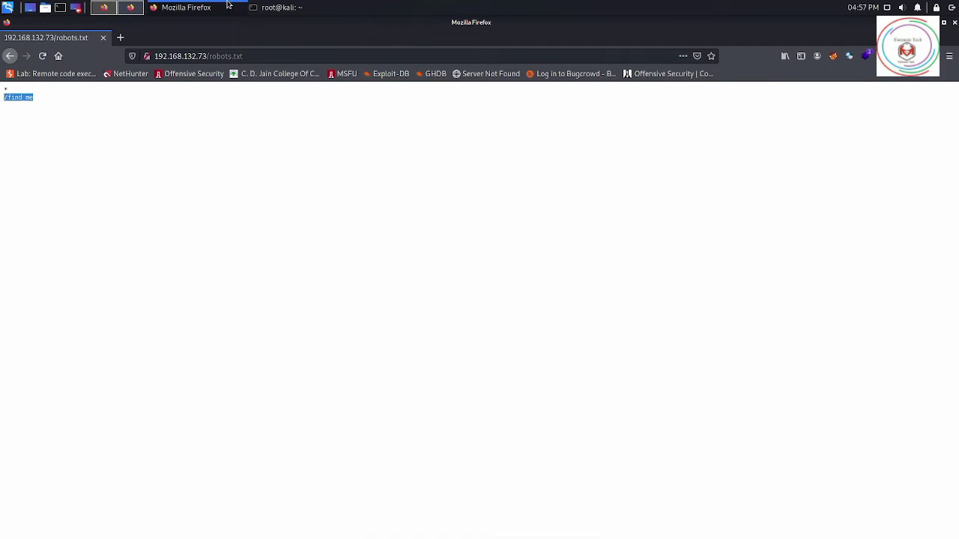
Step: Switch to the terminal and scan the target's ports with nmap 192.168.132.73
{"action": "left_click", "coordinate": [269, 6]}
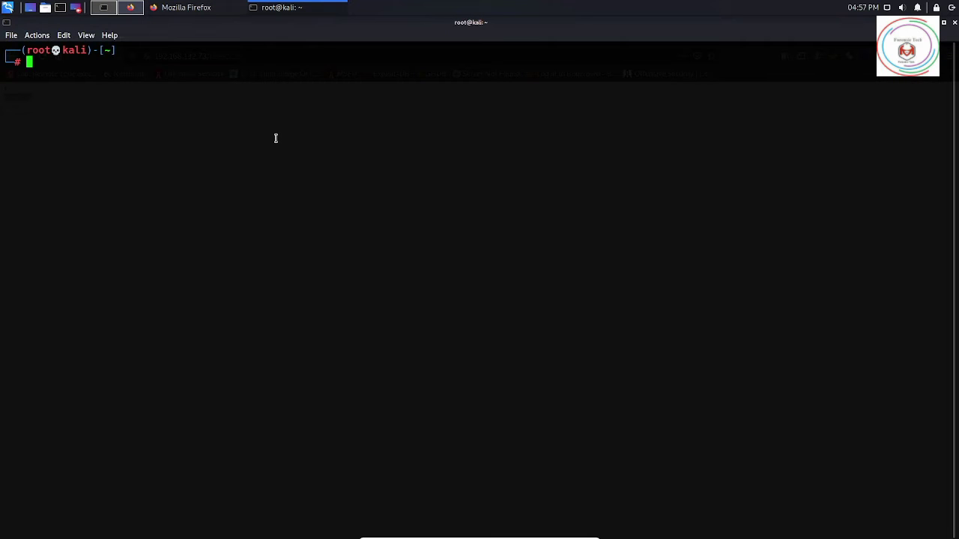
{"action": "type", "text": "nmapo"}
{"action": "key", "text": "BackSpace"}
{"action": "key", "text": "BackSpace"}
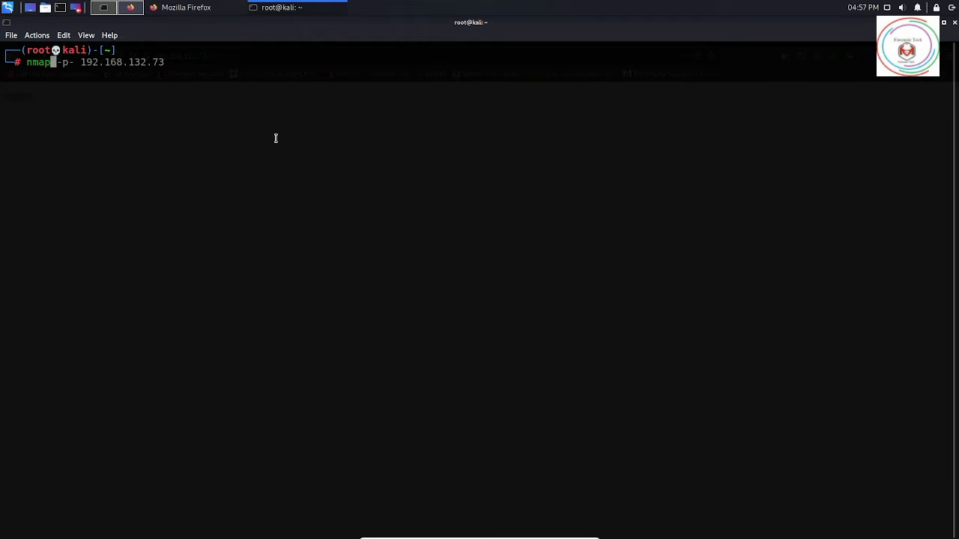
{"action": "type", "text": "192.168.132.73"}
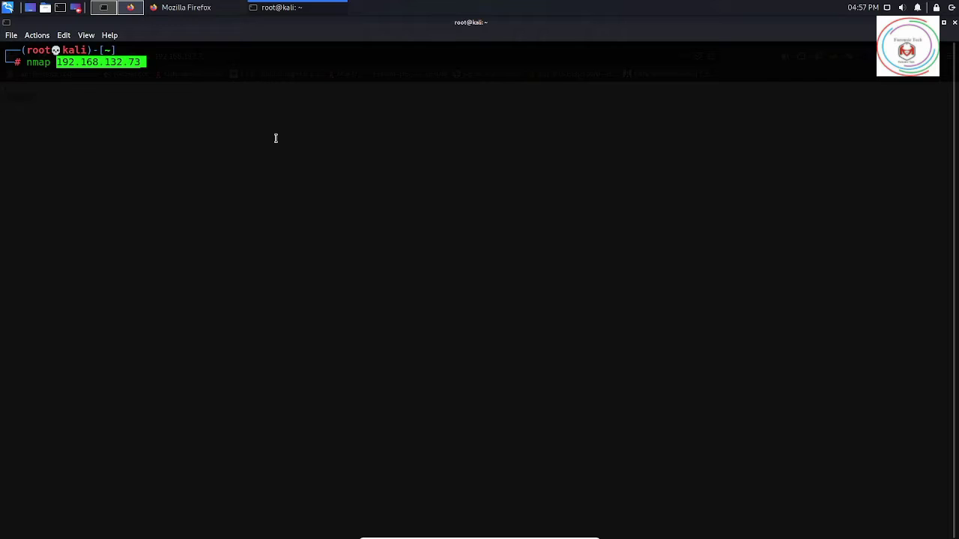
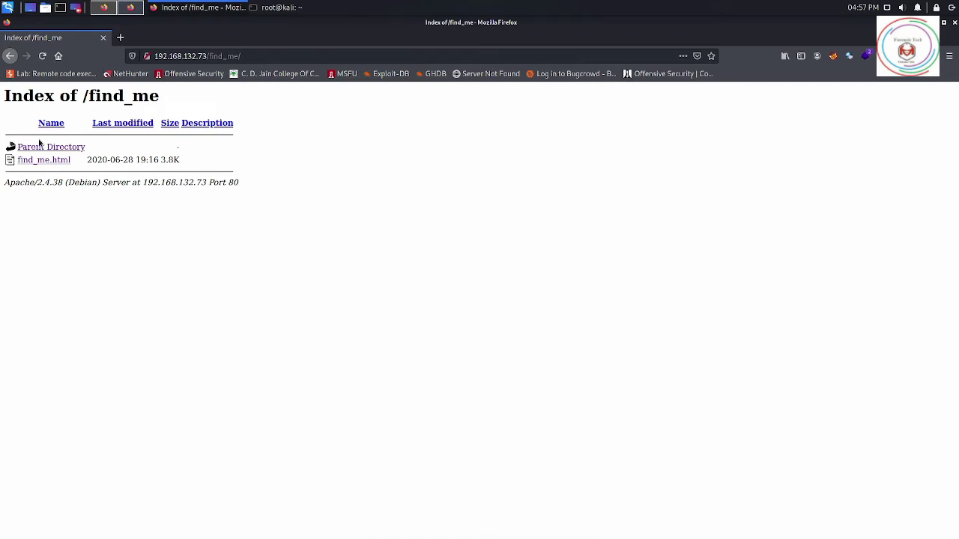
Step: Open find_me.html from the target's /find_me directory in Firefox and view its page source
{"action": "left_click", "coordinate": [37, 162]}
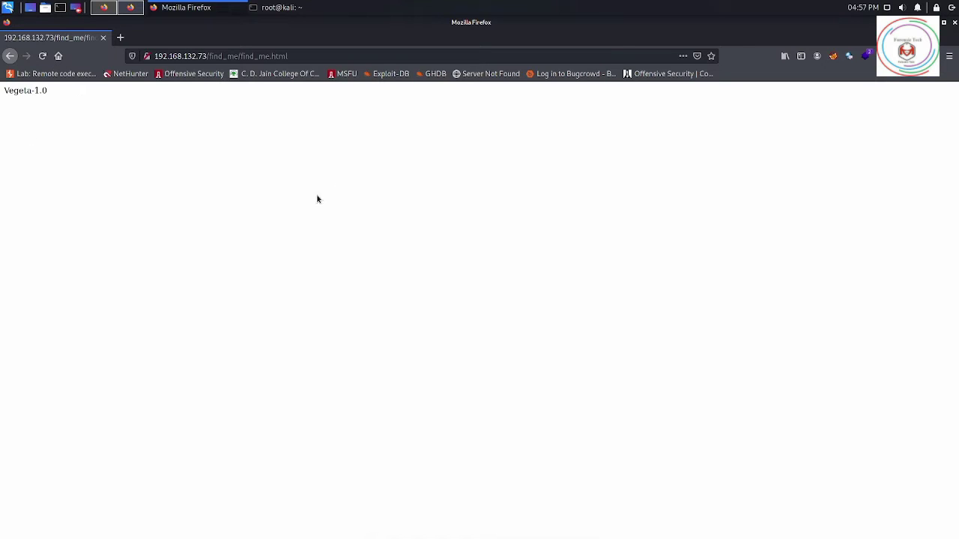
{"action": "right_click", "coordinate": [318, 273]}
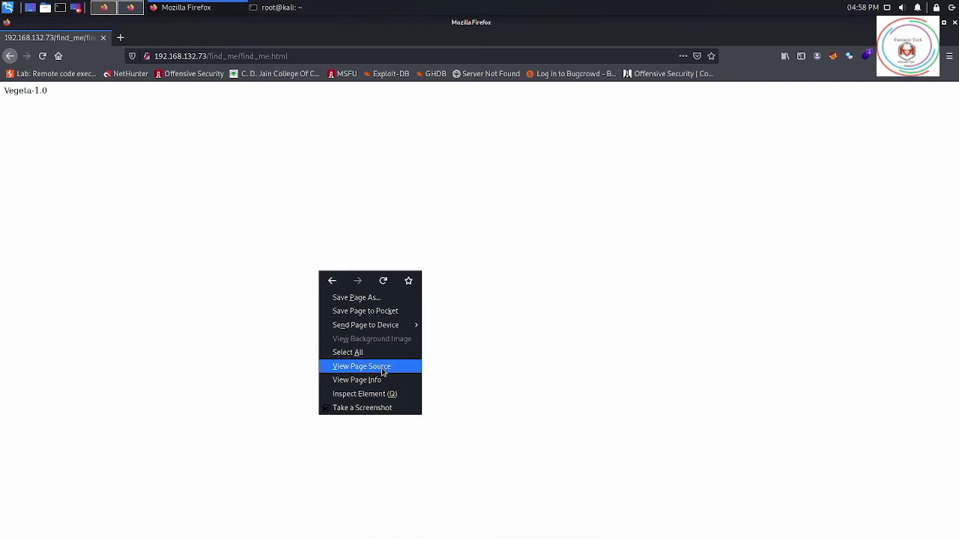
{"action": "left_click", "coordinate": [383, 367]}
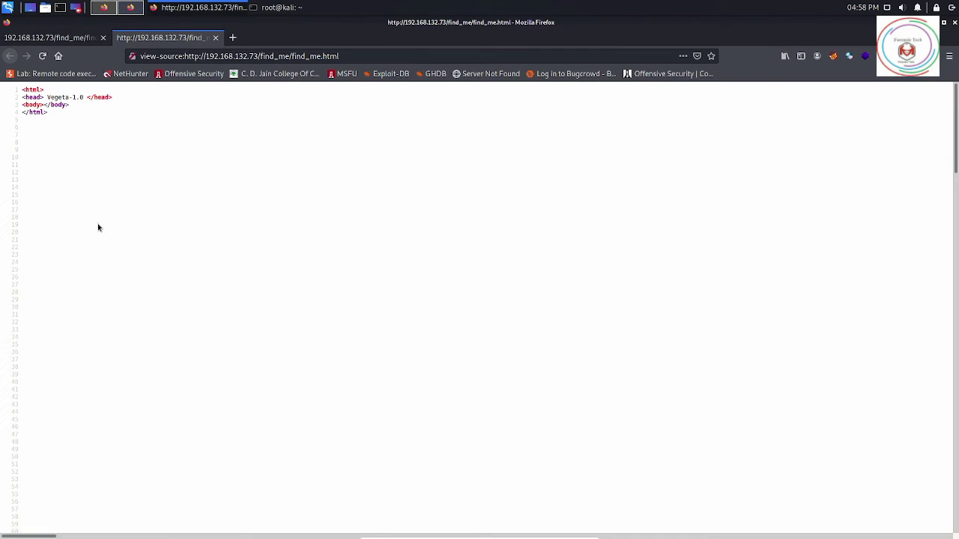
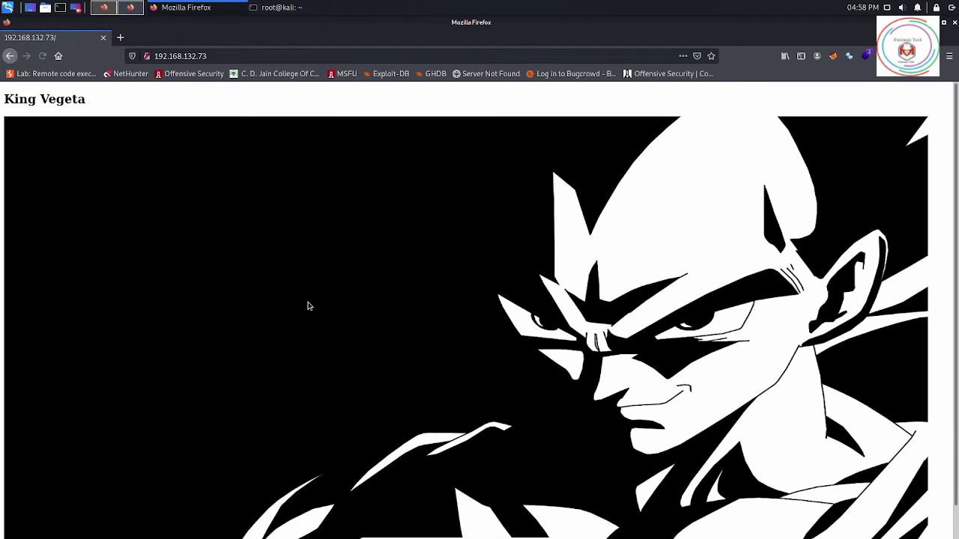
Step: Inspect the page source of the target's King Vegeta home page and close the source tab
{"action": "scroll", "coordinate": [314, 318], "scroll_direction": "down", "scroll_amount": 1}
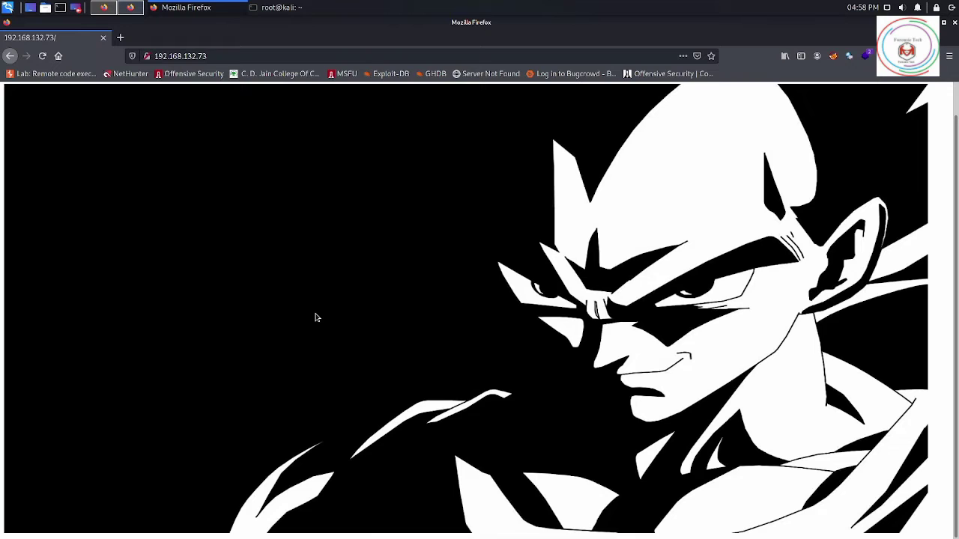
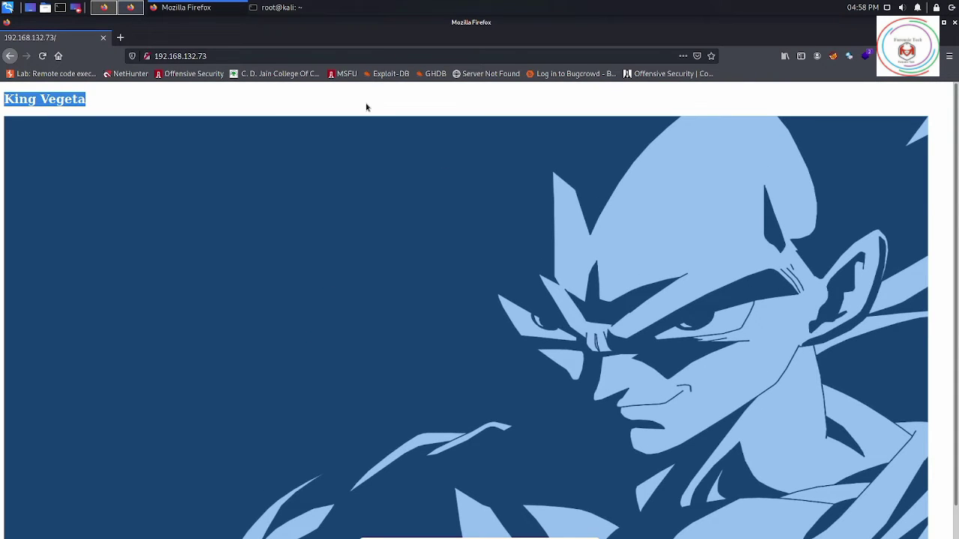
{"action": "left_click", "coordinate": [366, 105]}
{"action": "right_click", "coordinate": [350, 204]}
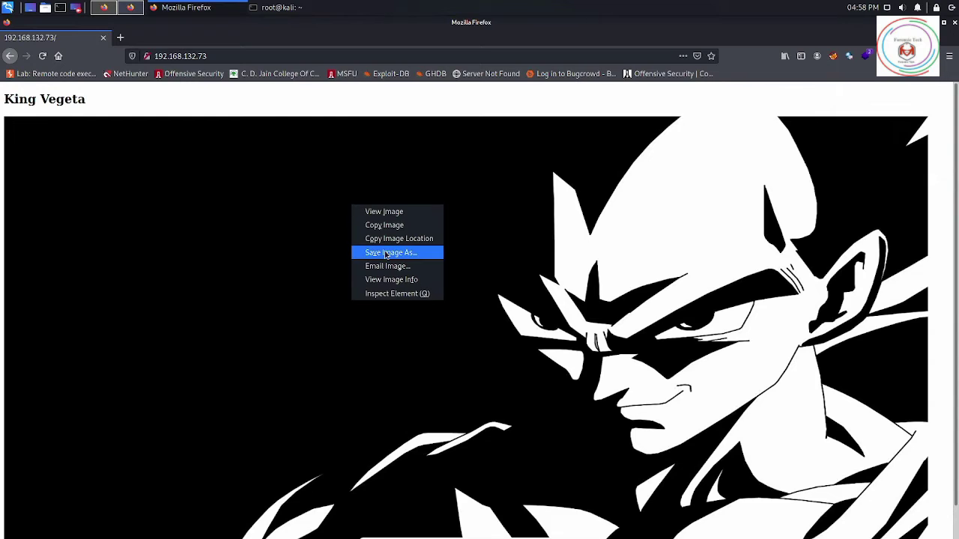
{"action": "right_click", "coordinate": [297, 95]}
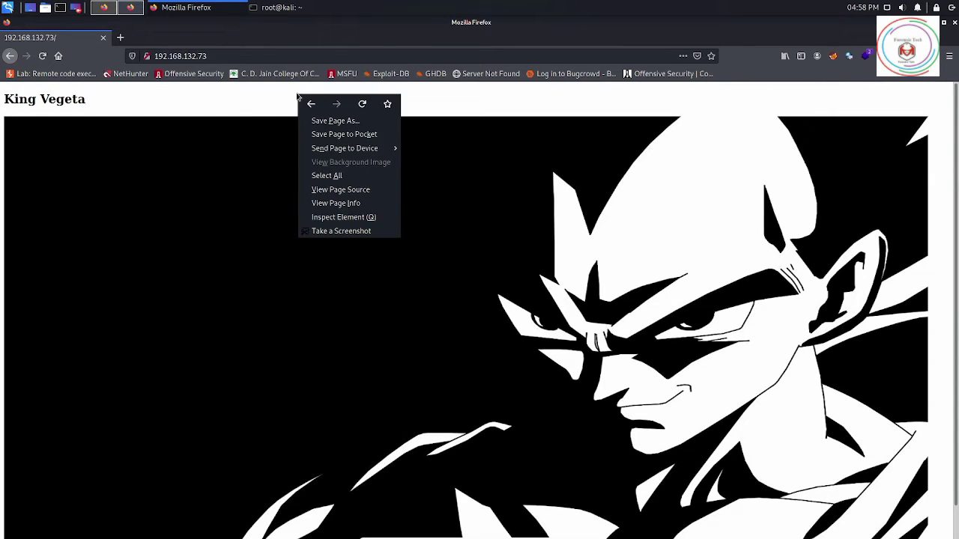
{"action": "left_click", "coordinate": [352, 192]}
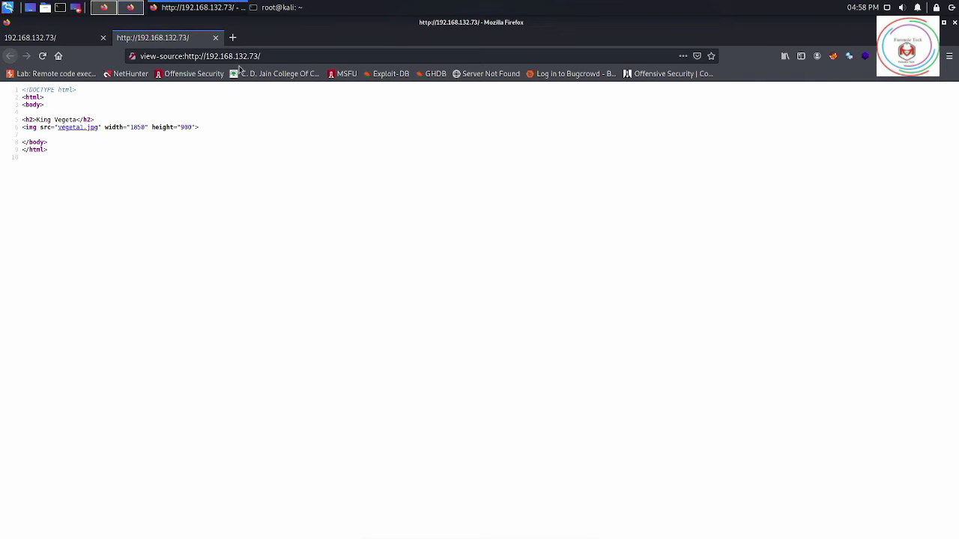
{"action": "left_click", "coordinate": [215, 37]}
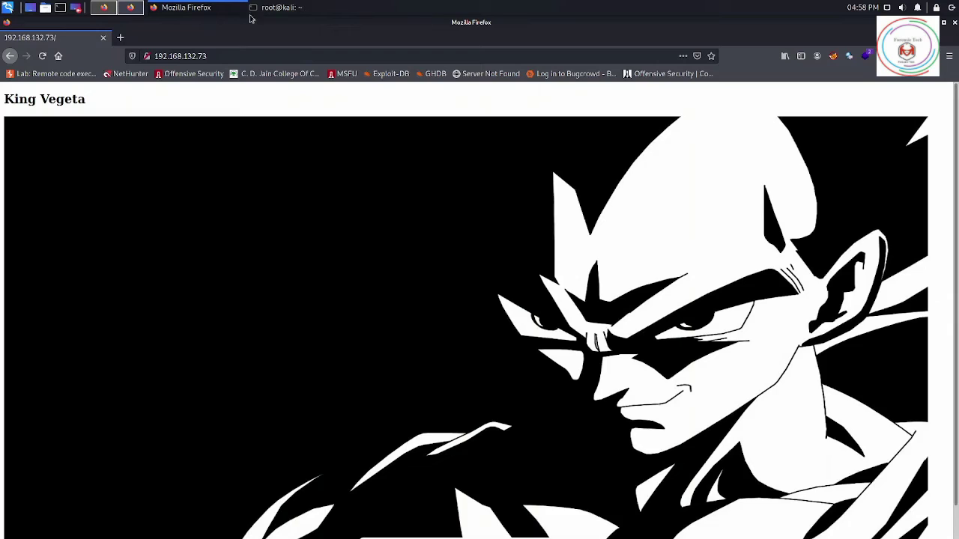
Step: Switch to the terminal and examine the ssh and http port entries in the nmap scan results
{"action": "left_click", "coordinate": [299, 7]}
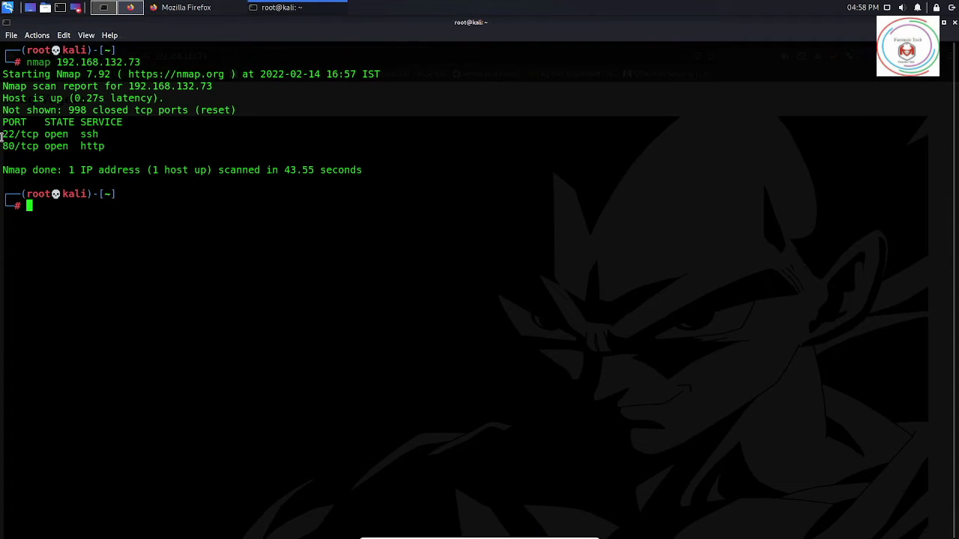
{"action": "left_click_drag", "start_coordinate": [1, 136], "coordinate": [106, 137]}
{"action": "left_click", "coordinate": [37, 137]}
{"action": "left_click_drag", "start_coordinate": [3, 146], "coordinate": [109, 146]}
{"action": "left_click", "coordinate": [109, 146]}
{"action": "left_click_drag", "start_coordinate": [2, 146], "coordinate": [111, 149]}
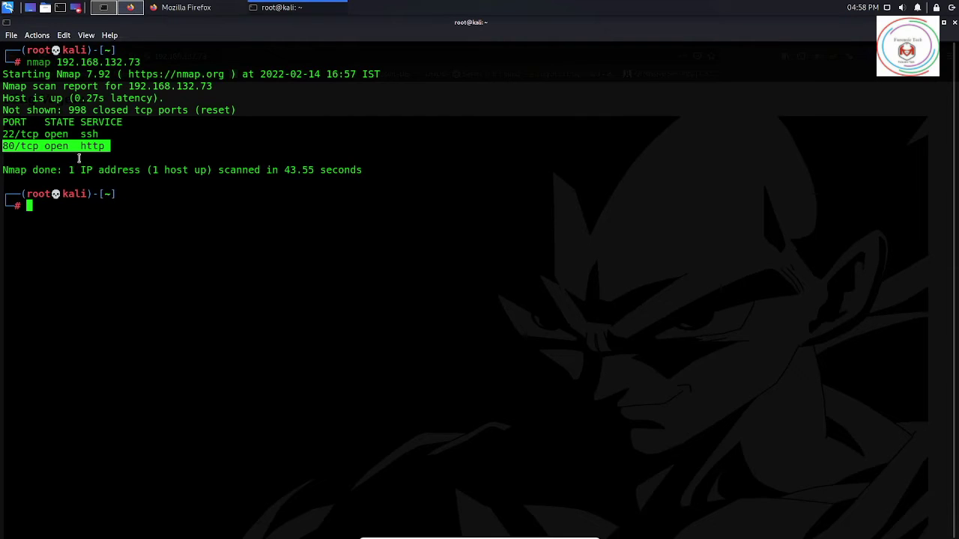
{"action": "left_click", "coordinate": [110, 237]}
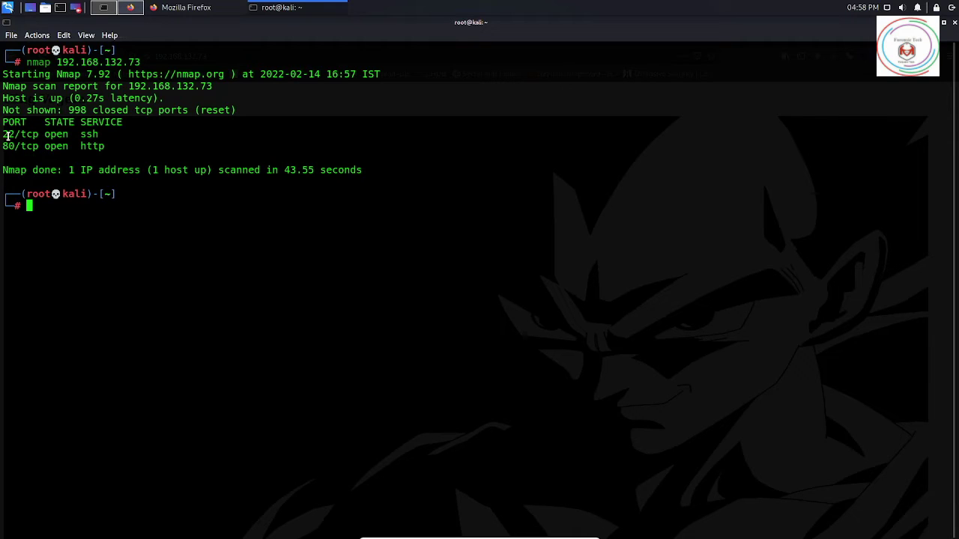
{"action": "left_click_drag", "start_coordinate": [7, 135], "coordinate": [88, 137]}
{"action": "left_click", "coordinate": [87, 137]}
{"action": "left_click_drag", "start_coordinate": [8, 146], "coordinate": [146, 133]}
{"action": "left_click", "coordinate": [147, 132]}
{"action": "left_click_drag", "start_coordinate": [3, 135], "coordinate": [99, 133]}
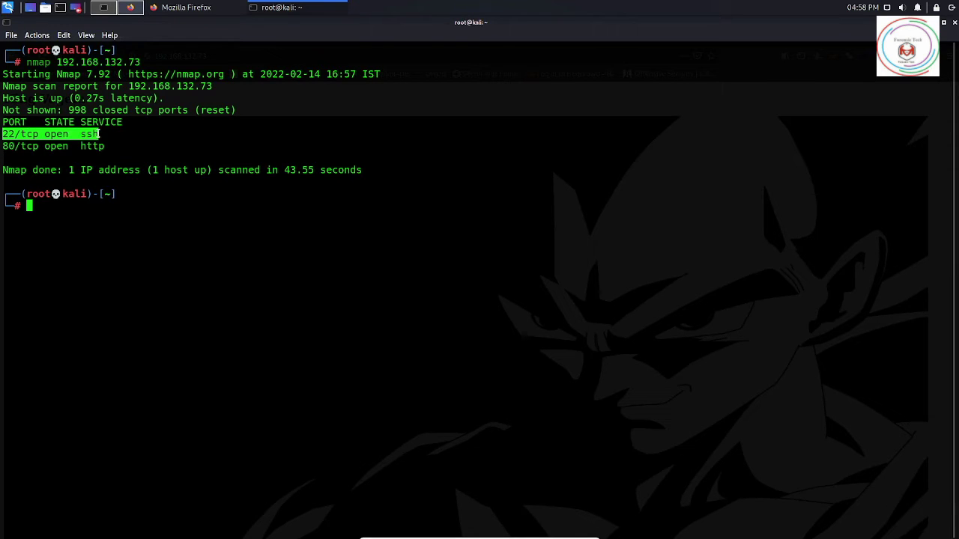
{"action": "left_click", "coordinate": [144, 303]}
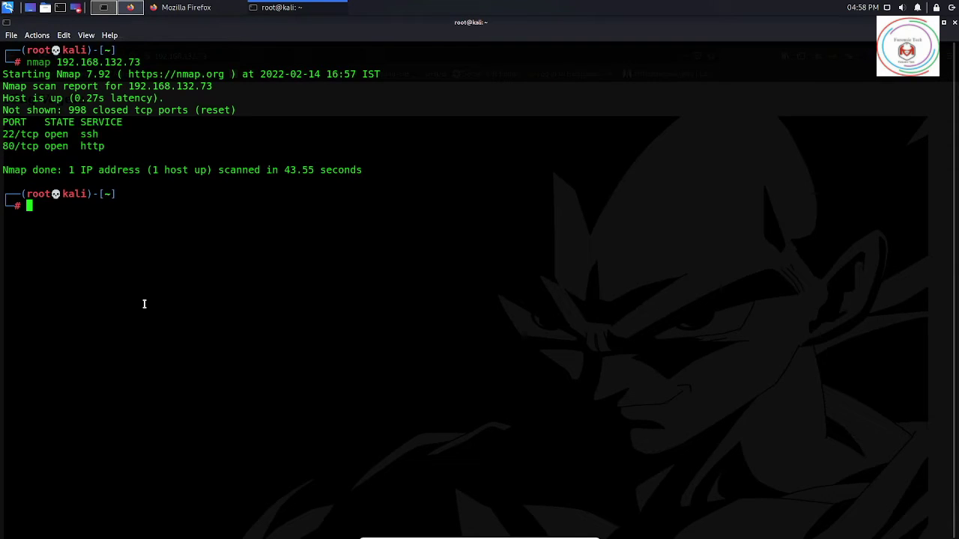
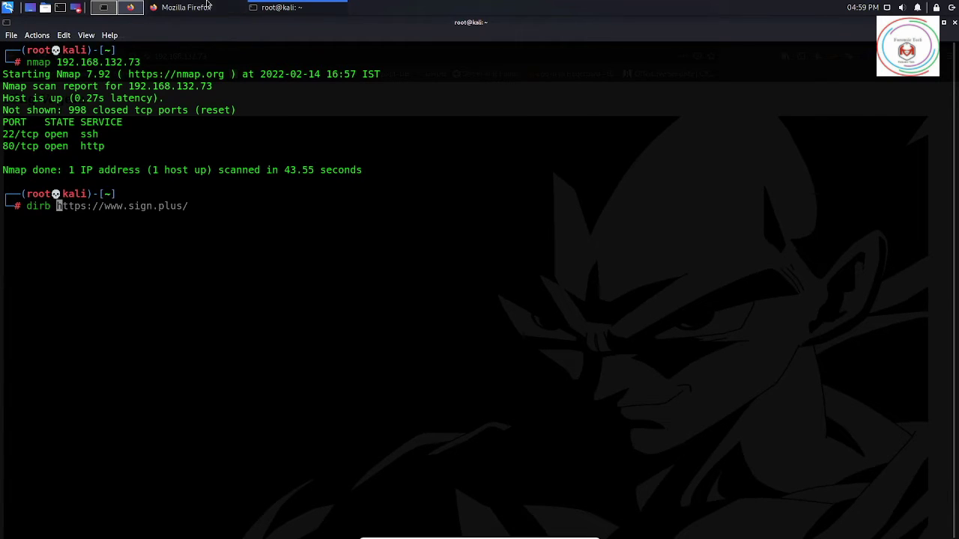
{"action": "left_click", "coordinate": [208, 4]}
{"action": "left_click", "coordinate": [221, 51]}
{"action": "key", "text": "ctrl+c"}
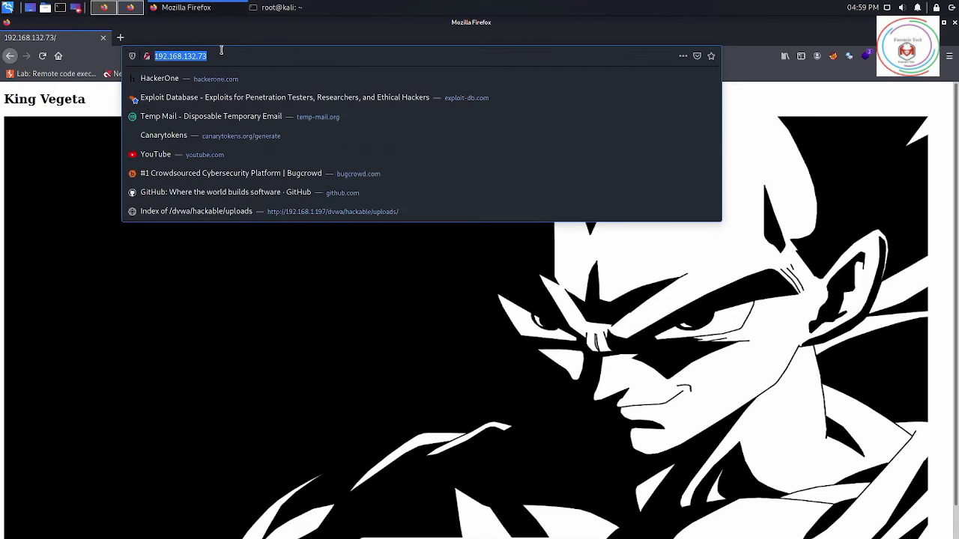
{"action": "key", "text": "alt+Tab"}
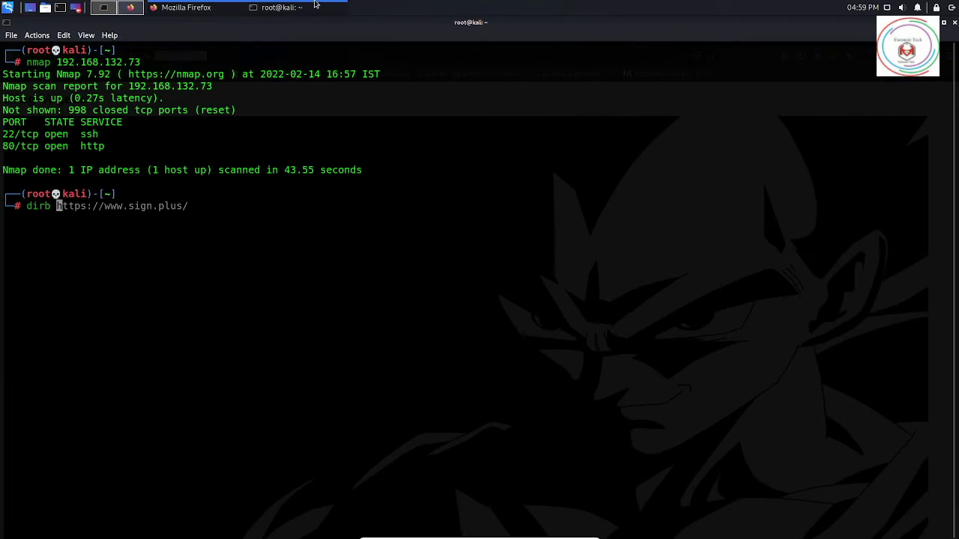
{"action": "key", "text": "ctrl+shift+v"}
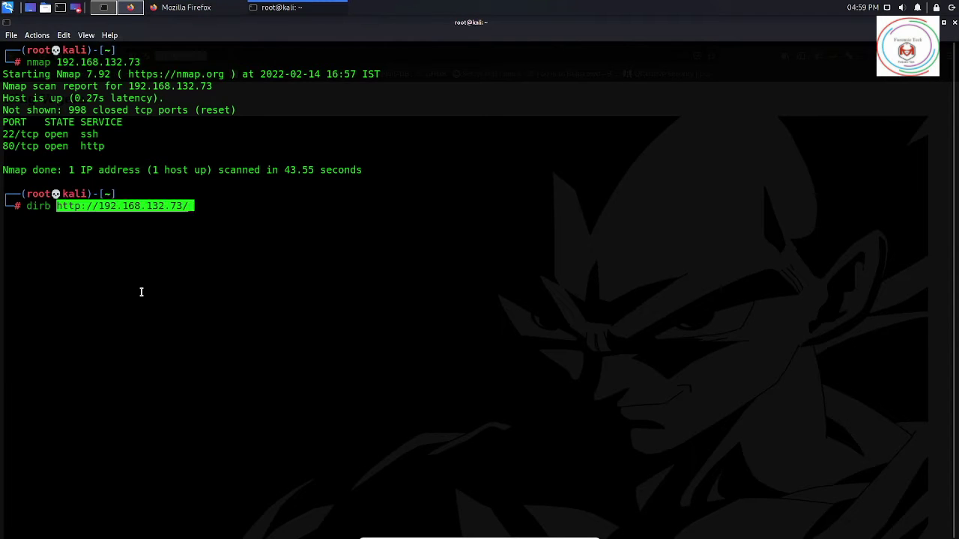
{"action": "key", "text": "Return"}
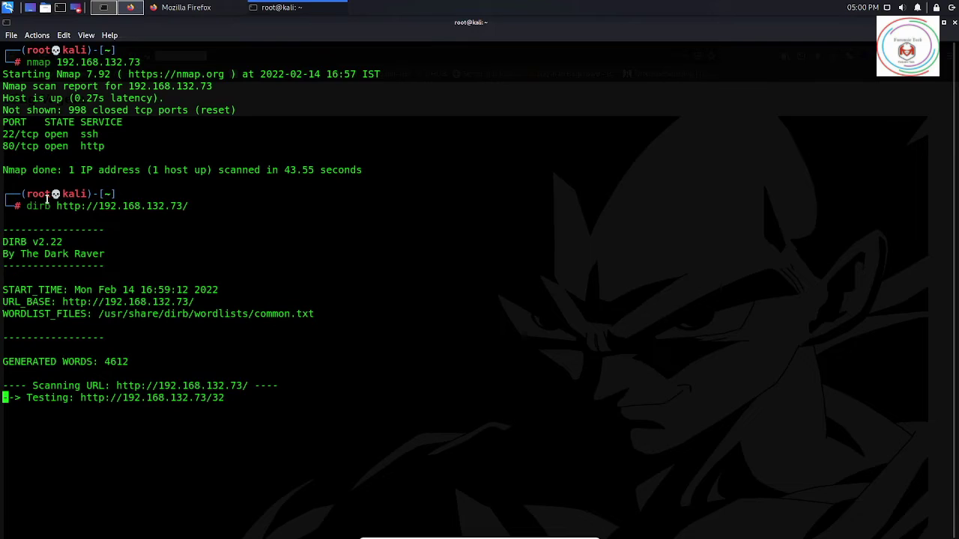
Step: Examine the dirb command and the header of its output, including the version, author and start time lines
{"action": "left_click_drag", "start_coordinate": [28, 206], "coordinate": [199, 217]}
{"action": "left_click", "coordinate": [198, 217]}
{"action": "left_click_drag", "start_coordinate": [12, 242], "coordinate": [91, 256]}
{"action": "left_click", "coordinate": [91, 256]}
{"action": "left_click_drag", "start_coordinate": [2, 242], "coordinate": [110, 255]}
{"action": "left_click", "coordinate": [106, 256]}
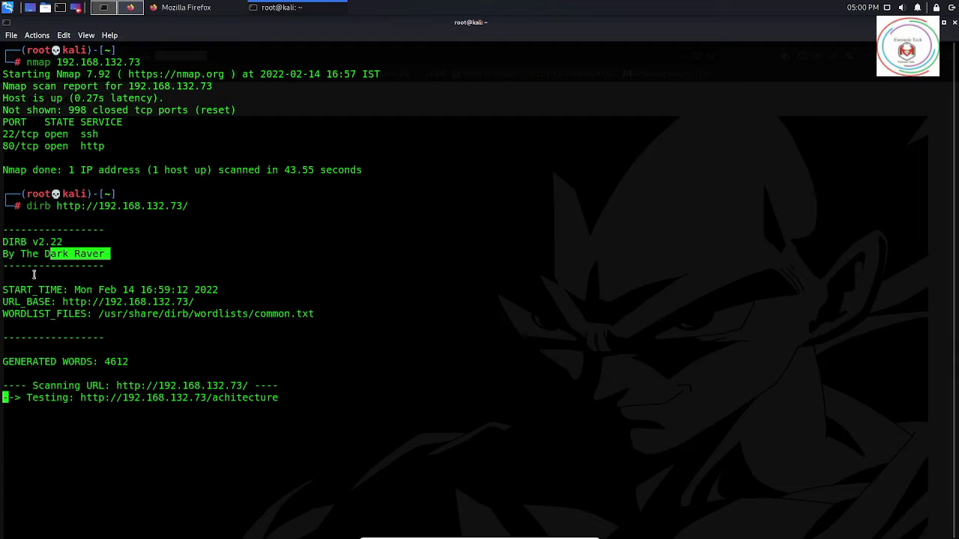
{"action": "mouse_move", "coordinate": [111, 298]}
{"action": "left_mouse_down"}
{"action": "mouse_move", "coordinate": [165, 300]}
{"action": "mouse_move", "coordinate": [113, 296]}
{"action": "left_mouse_up"}
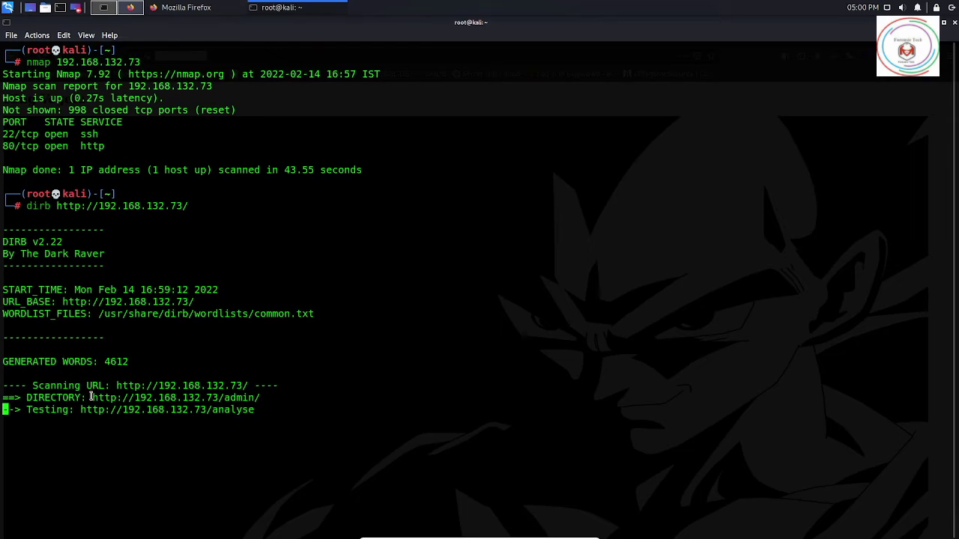
{"action": "left_click_drag", "start_coordinate": [91, 397], "coordinate": [268, 398]}
{"action": "key", "text": "ctrl+c"}
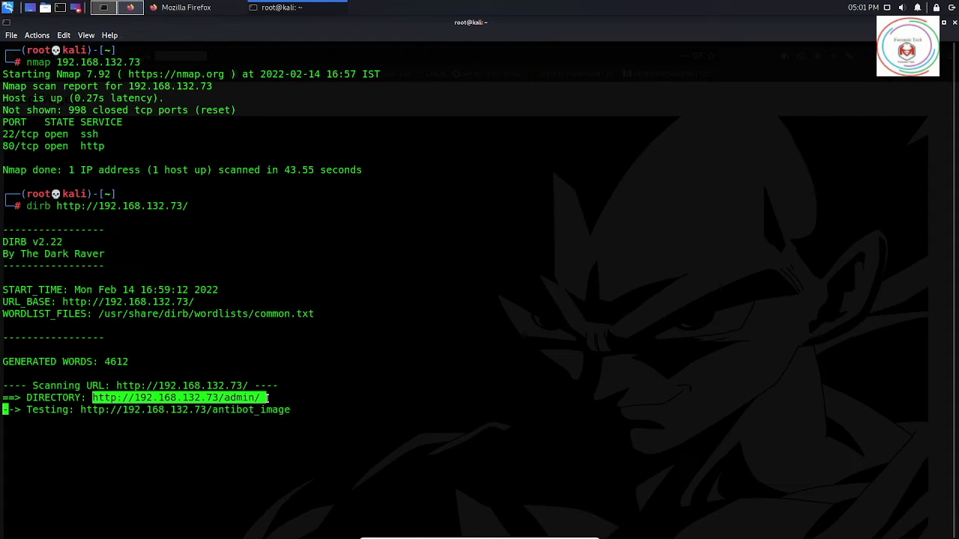
{"action": "left_click", "coordinate": [186, 7]}
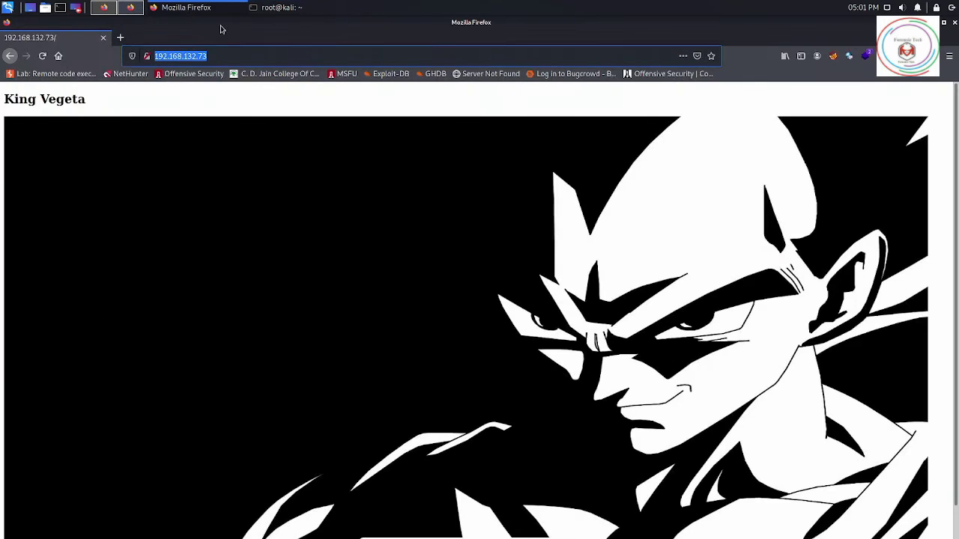
{"action": "left_click", "coordinate": [120, 39]}
{"action": "key", "text": "ctrl+v"}
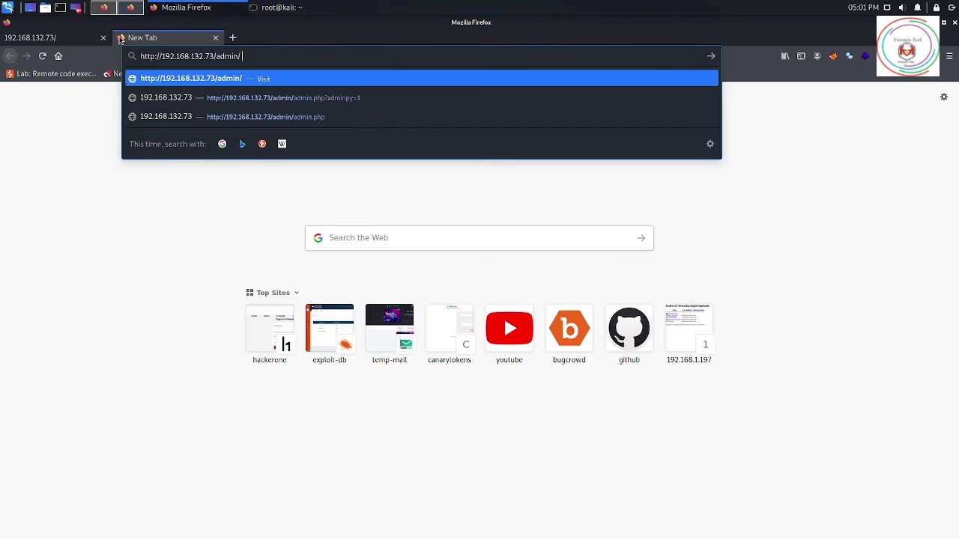
{"action": "key", "text": "Return"}
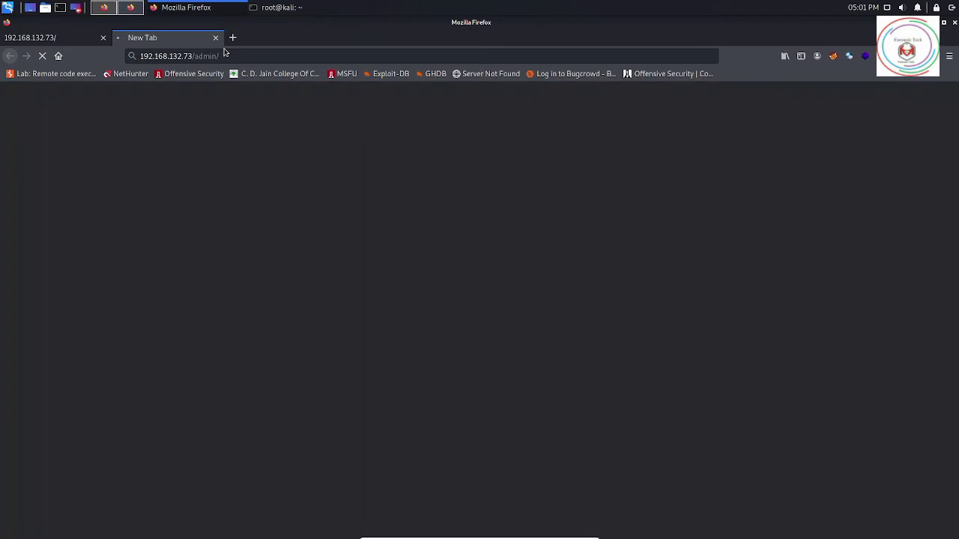
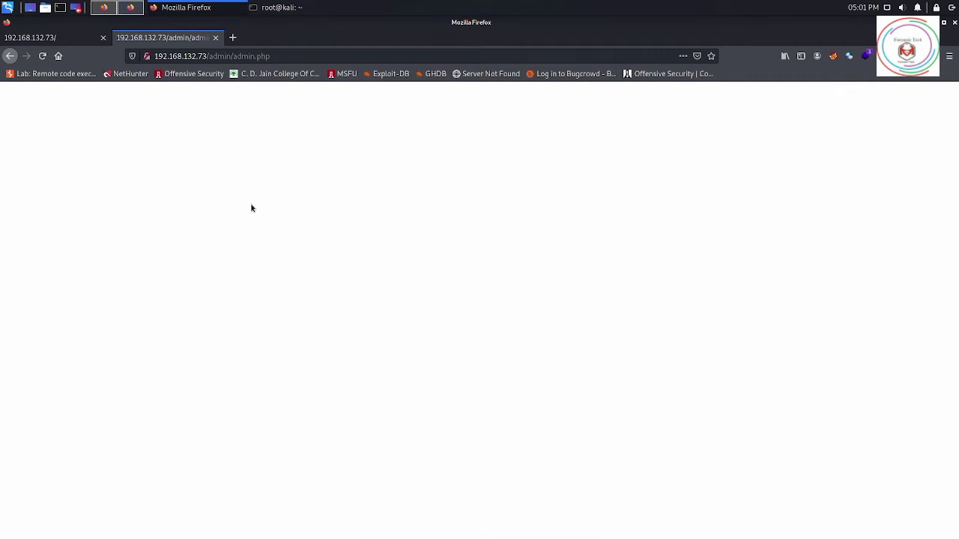
{"action": "right_click", "coordinate": [251, 208]}
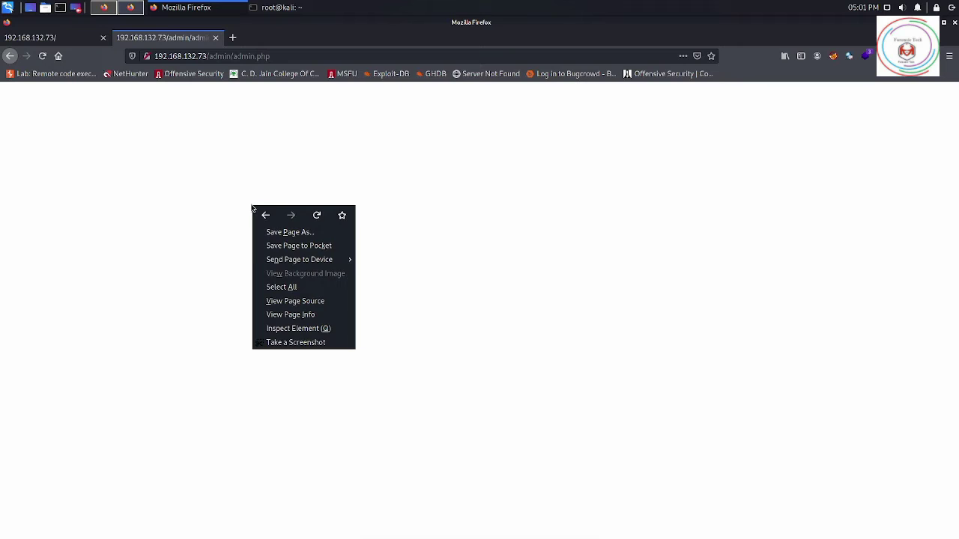
{"action": "left_click", "coordinate": [325, 300]}
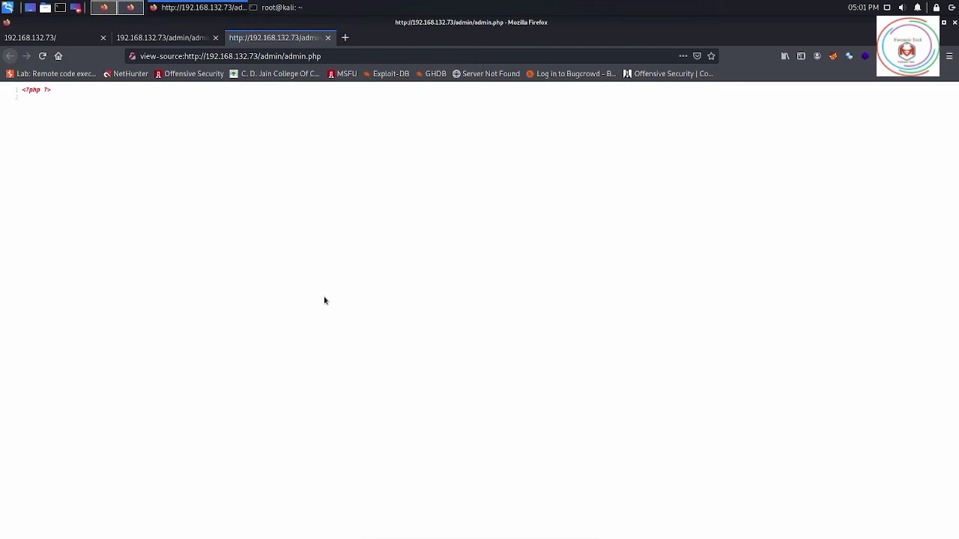
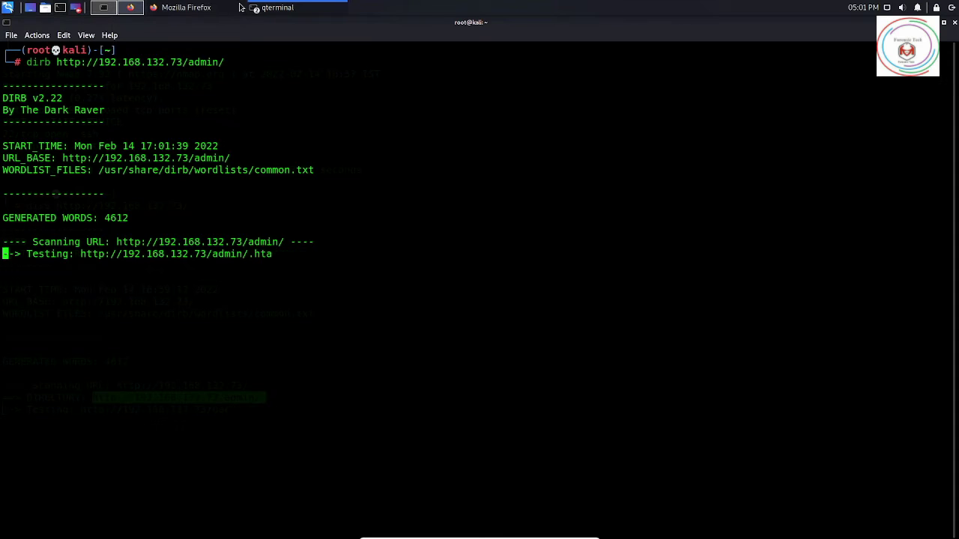
Step: Switch to the terminal window holding the nmap and root directory scans and clear its screen
{"action": "left_click", "coordinate": [279, 8]}
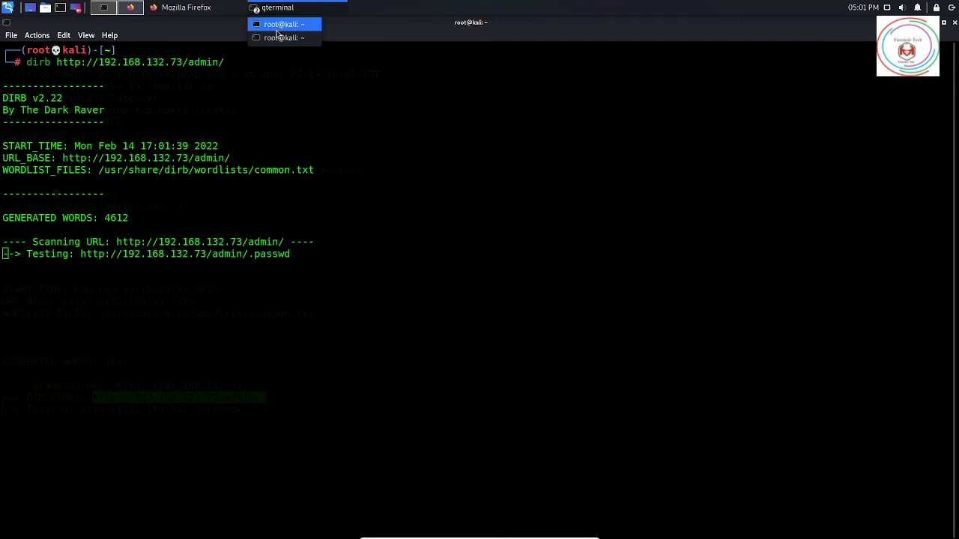
{"action": "left_click", "coordinate": [276, 38]}
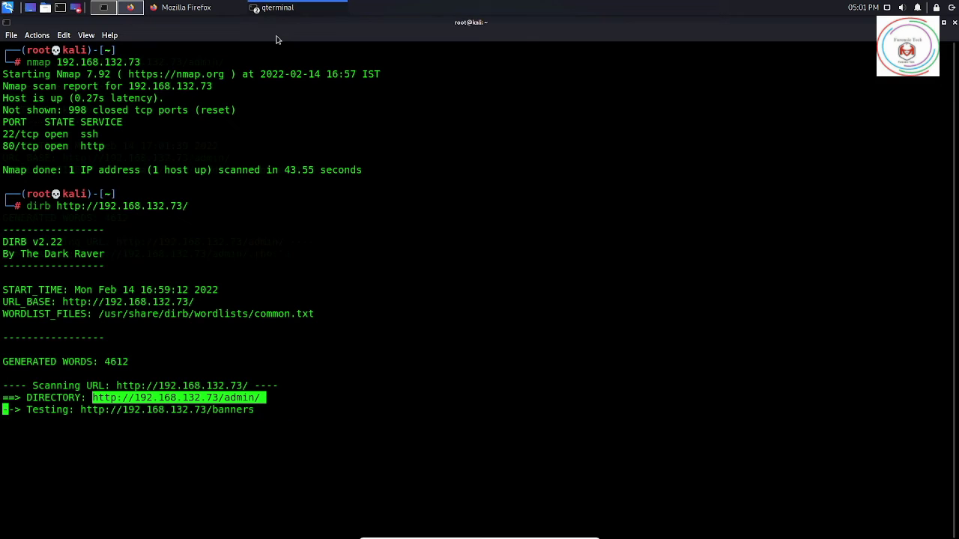
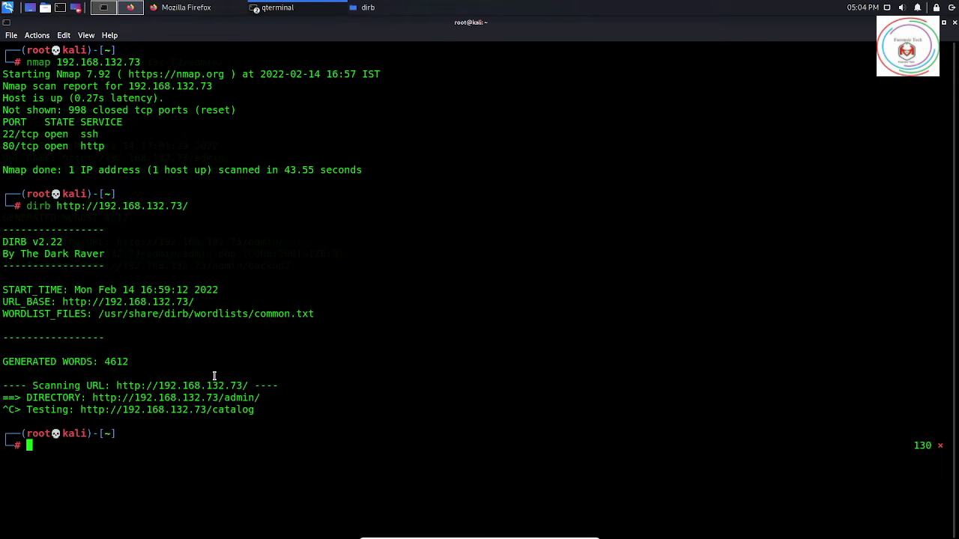
{"action": "key", "text": "Up"}
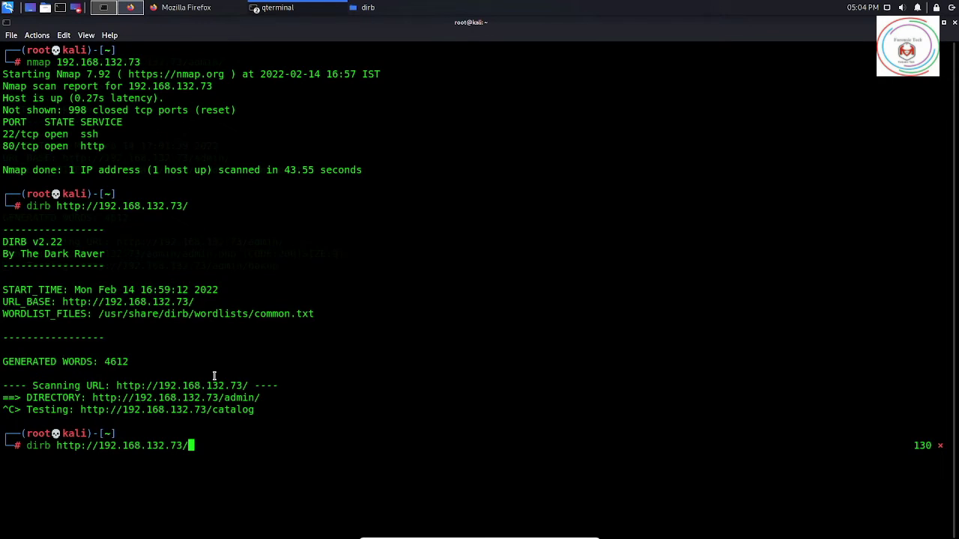
{"action": "key", "text": "Left"}
{"action": "key", "text": "Left"}
{"action": "key", "text": "Left"}
{"action": "key", "text": "Left"}
{"action": "key", "text": "Left"}
{"action": "key", "text": "Left"}
{"action": "key", "text": "Left"}
{"action": "key", "text": "Left"}
{"action": "key", "text": "Left"}
{"action": "key", "text": "Left"}
{"action": "key", "text": "Left"}
{"action": "key", "text": "Left"}
{"action": "key", "text": "Left"}
{"action": "key", "text": "Left"}
{"action": "key", "text": "Left"}
{"action": "key", "text": "Left"}
{"action": "key", "text": "Left"}
{"action": "key", "text": "Left"}
{"action": "key", "text": "Left"}
{"action": "key", "text": "Left"}
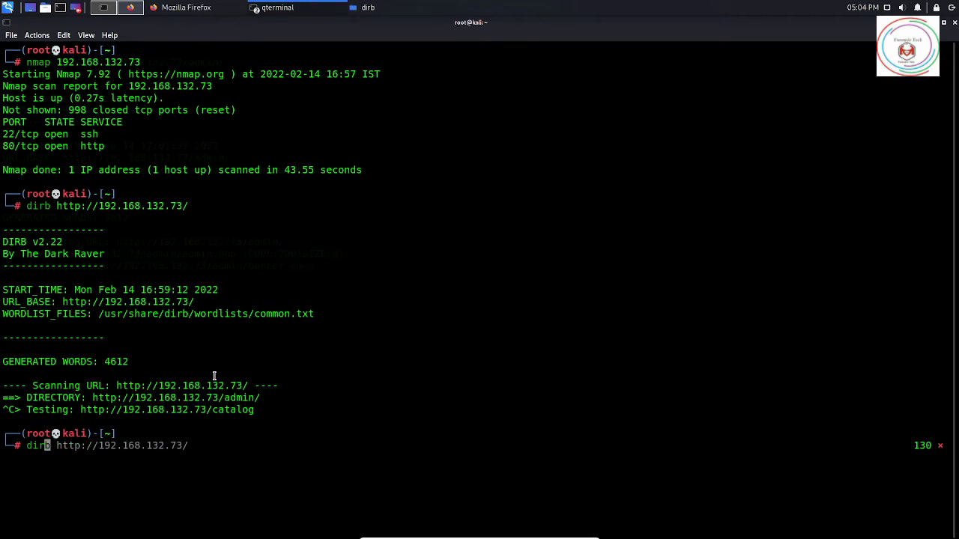
{"action": "key", "text": "ctrl+u"}
{"action": "type", "text": "clear"}
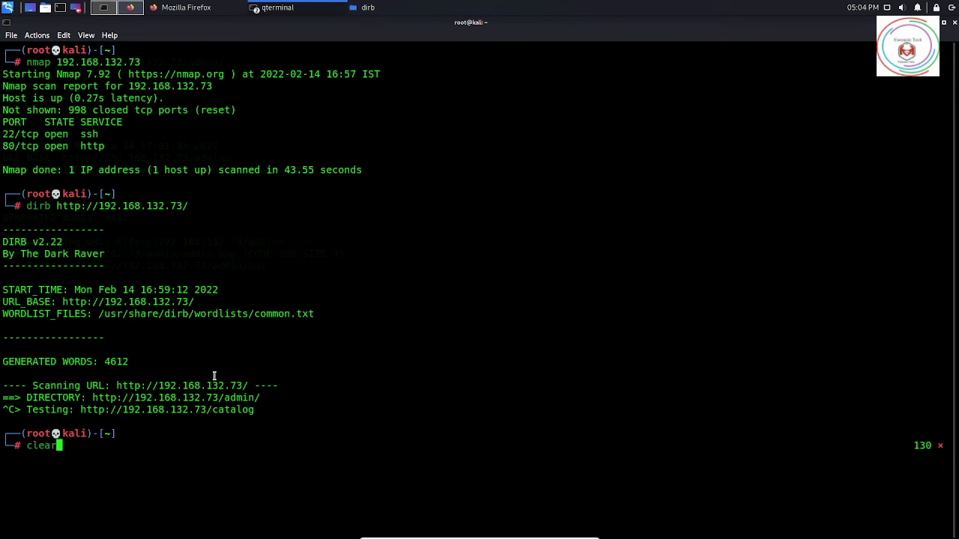
{"action": "key", "text": "Return"}
{"action": "key", "text": "Up"}
{"action": "key", "text": "Up"}
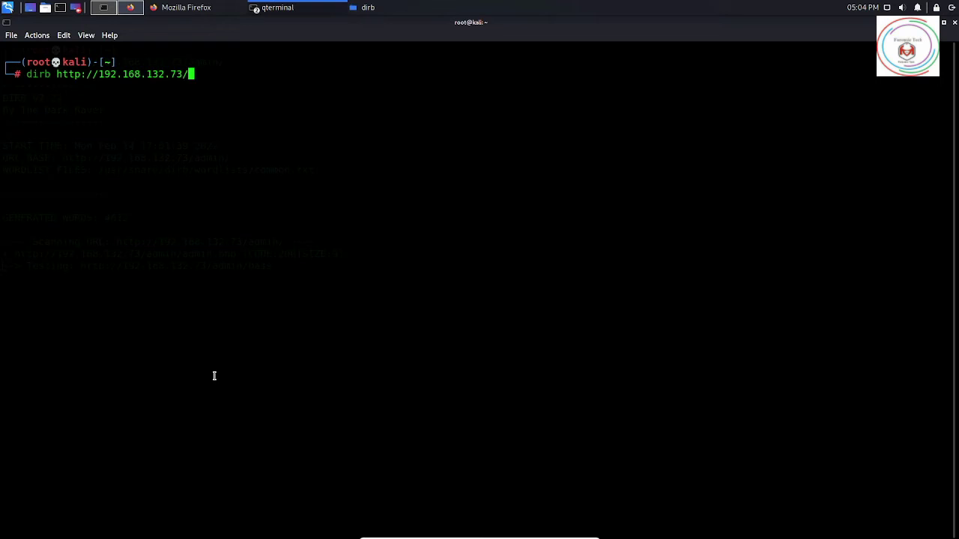
{"action": "key", "text": "Return"}
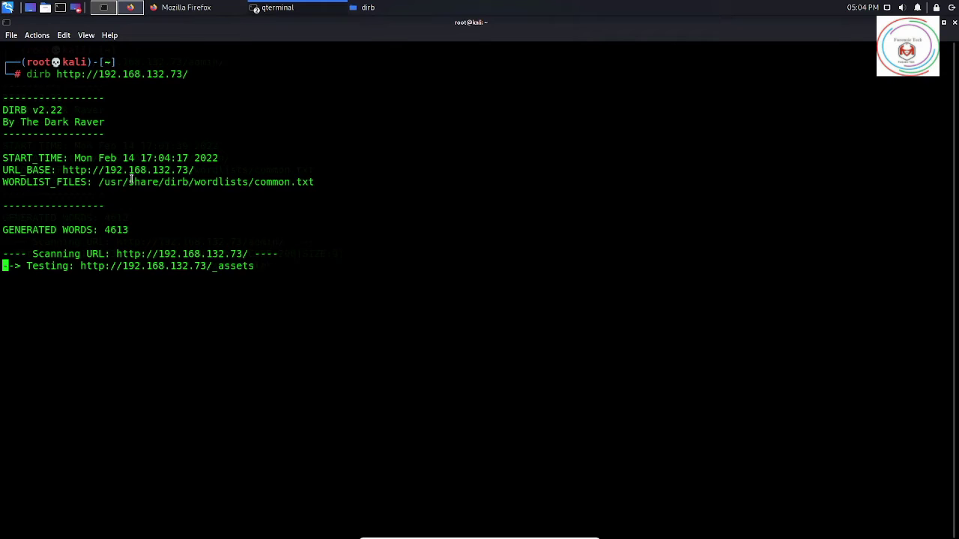
Step: Check the wordlist path in the dirb output and browse to /usr/share/wordlists/dirb in the file manager
{"action": "left_click_drag", "start_coordinate": [64, 182], "coordinate": [312, 183]}
{"action": "left_click", "coordinate": [112, 11]}
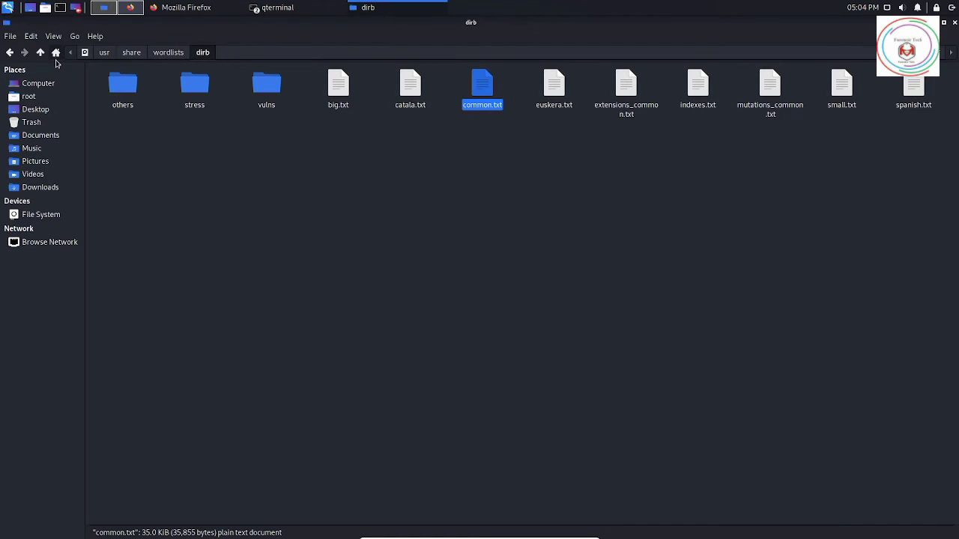
{"action": "left_click", "coordinate": [36, 218]}
{"action": "left_click", "coordinate": [271, 137]}
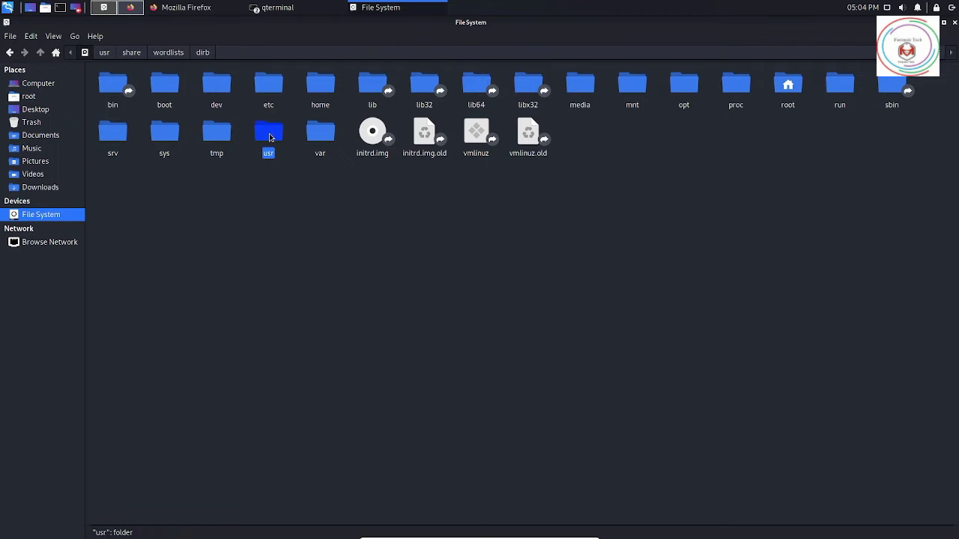
{"action": "double_click", "coordinate": [271, 137]}
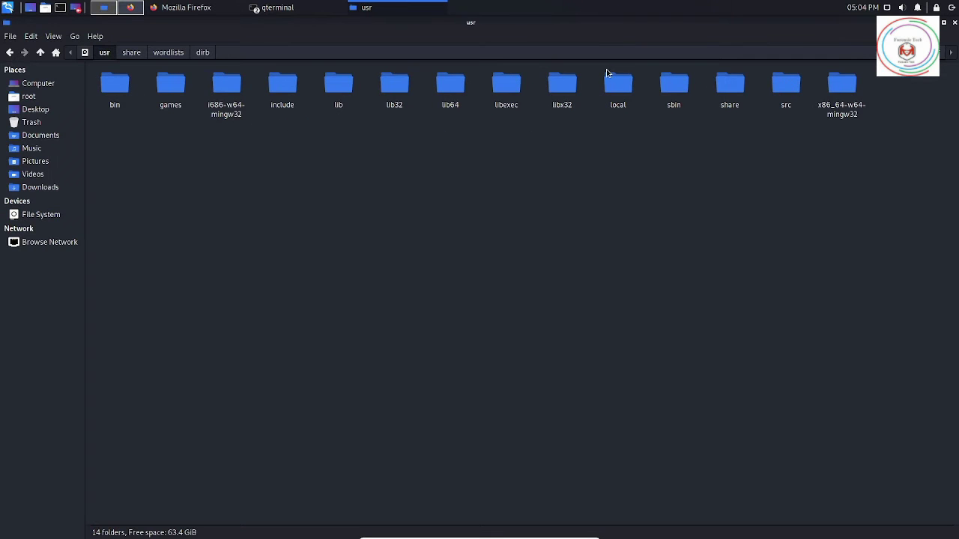
{"action": "left_click", "coordinate": [731, 91]}
{"action": "double_click", "coordinate": [731, 91]}
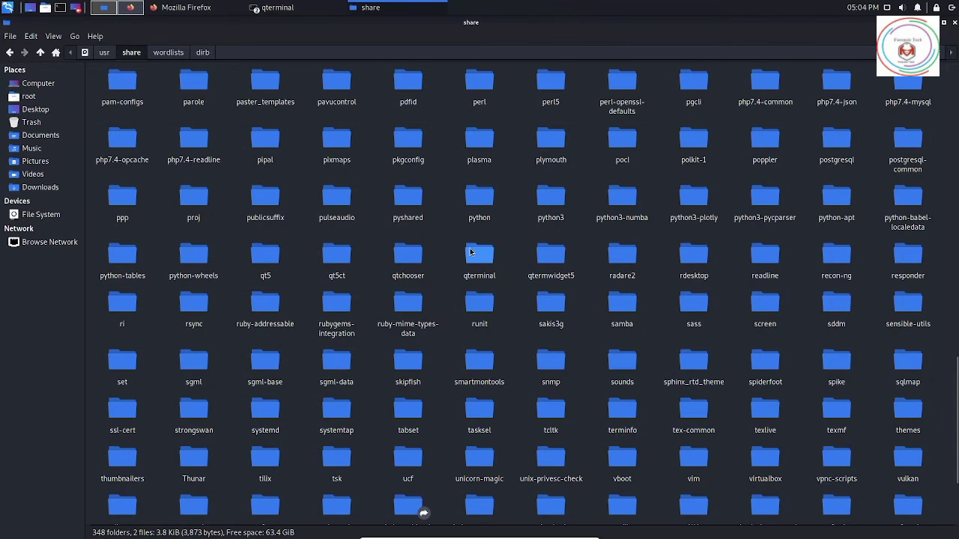
{"action": "scroll", "coordinate": [648, 385], "scroll_direction": "down", "scroll_amount": 4}
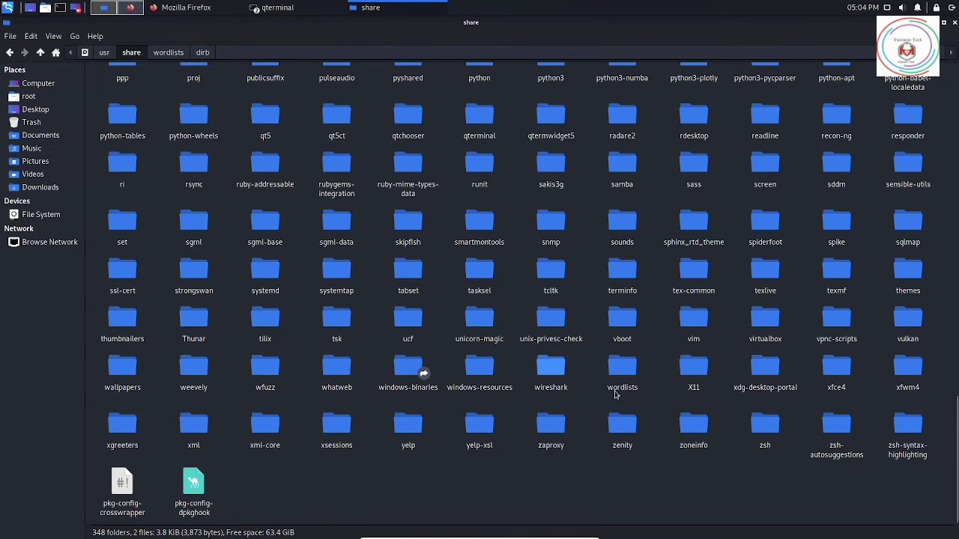
{"action": "double_click", "coordinate": [620, 365]}
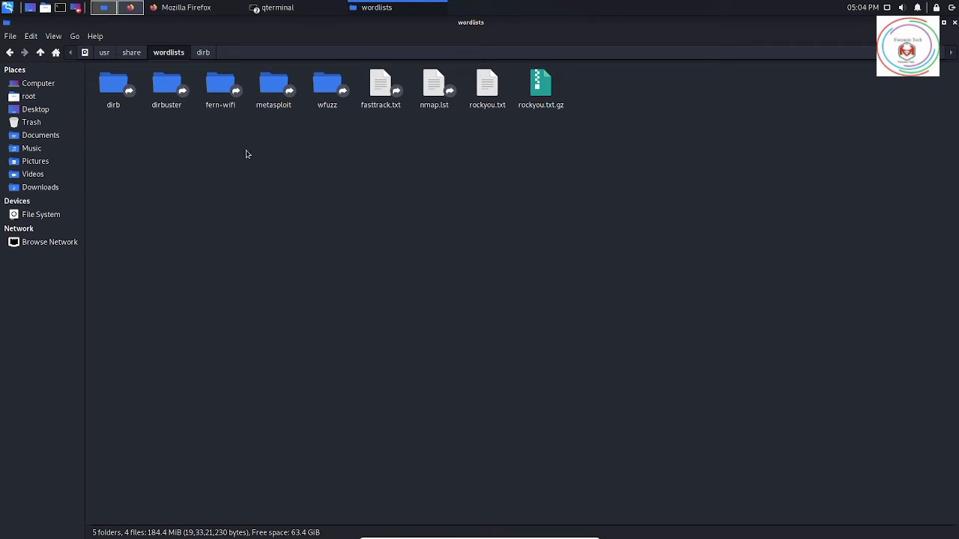
{"action": "double_click", "coordinate": [111, 86]}
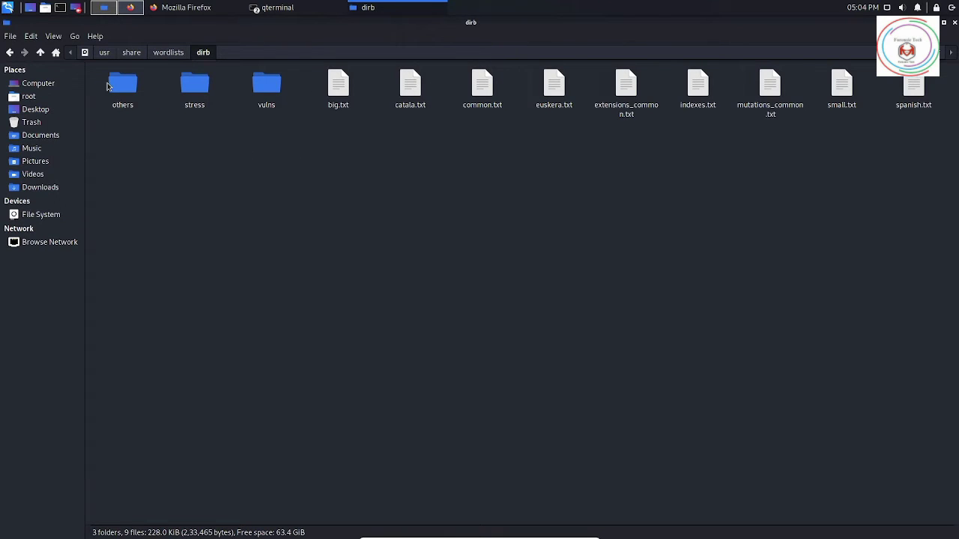
Step: Open the common.txt wordlist, look through its entries and close it
{"action": "left_click", "coordinate": [479, 88]}
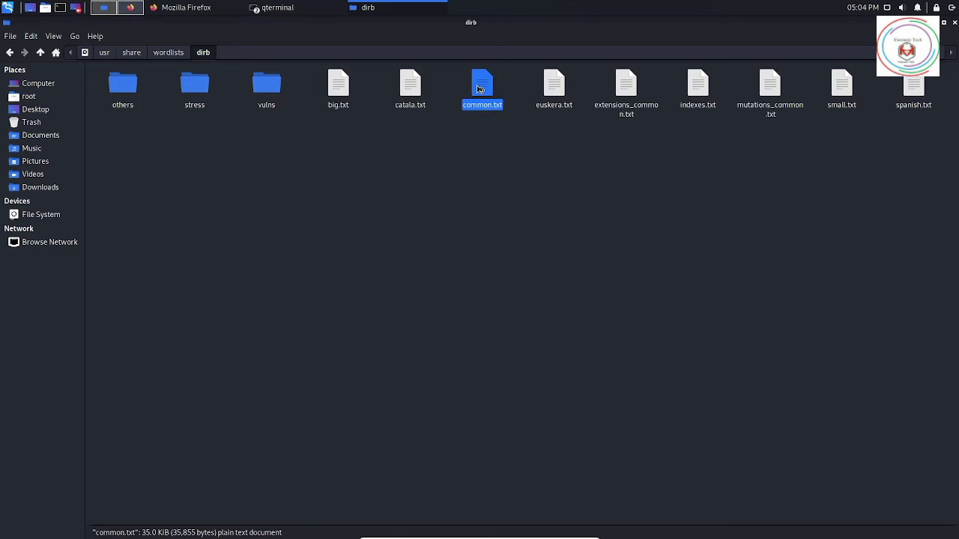
{"action": "double_click", "coordinate": [479, 88]}
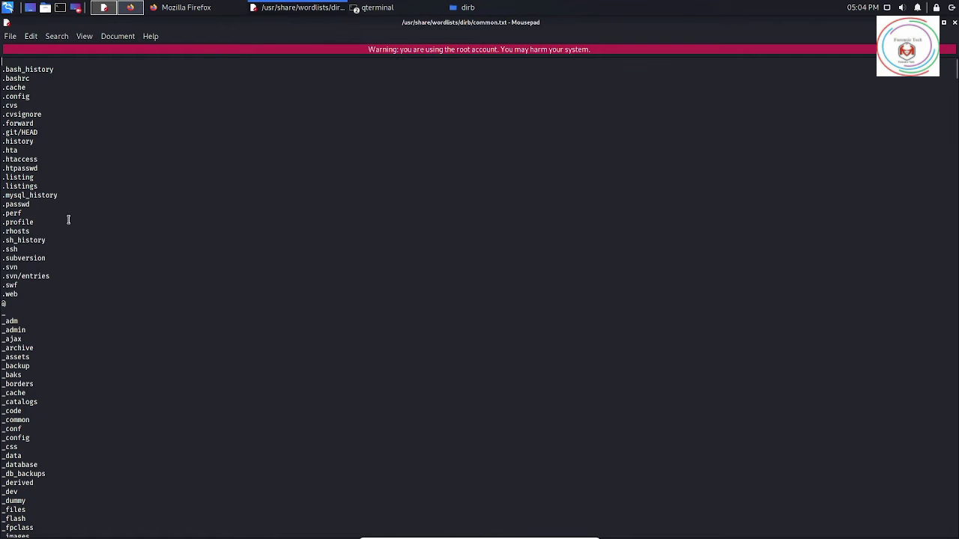
{"action": "scroll", "coordinate": [68, 217], "scroll_direction": "down", "scroll_amount": 14}
{"action": "scroll", "coordinate": [68, 216], "scroll_direction": "down", "scroll_amount": 20}
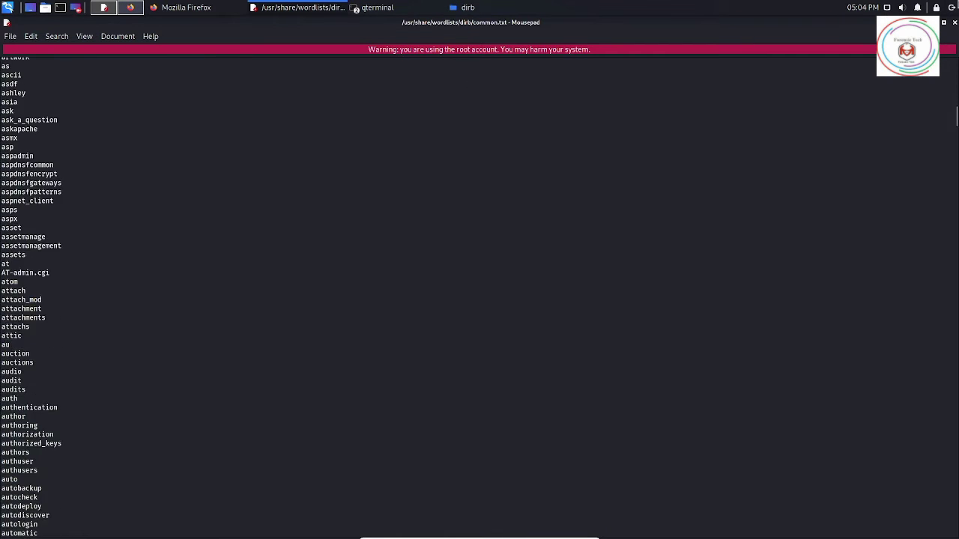
{"action": "scroll", "coordinate": [29, 298], "scroll_direction": "down", "scroll_amount": 20}
{"action": "left_click", "coordinate": [954, 23]}
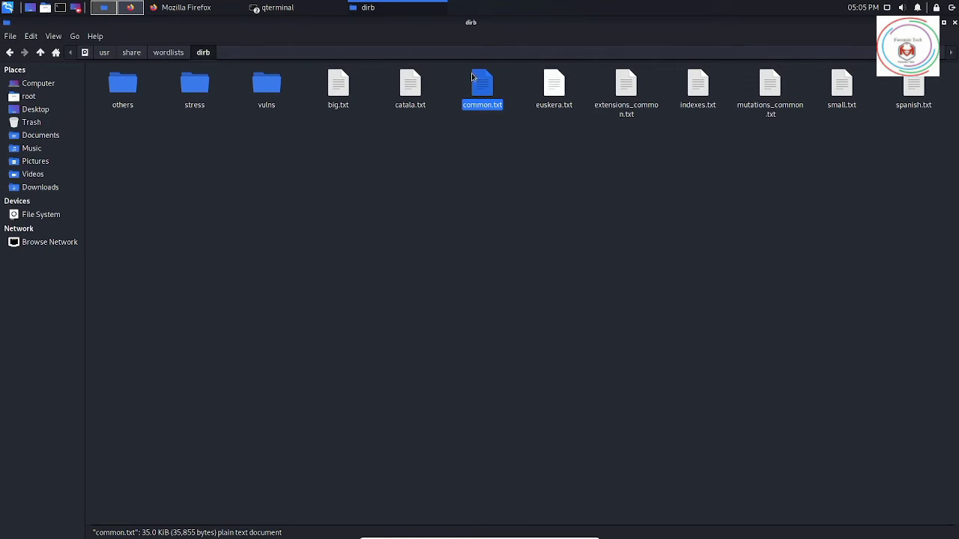
Step: Return to the wordlists folder and try to open rockyou.txt
{"action": "left_click", "coordinate": [10, 53]}
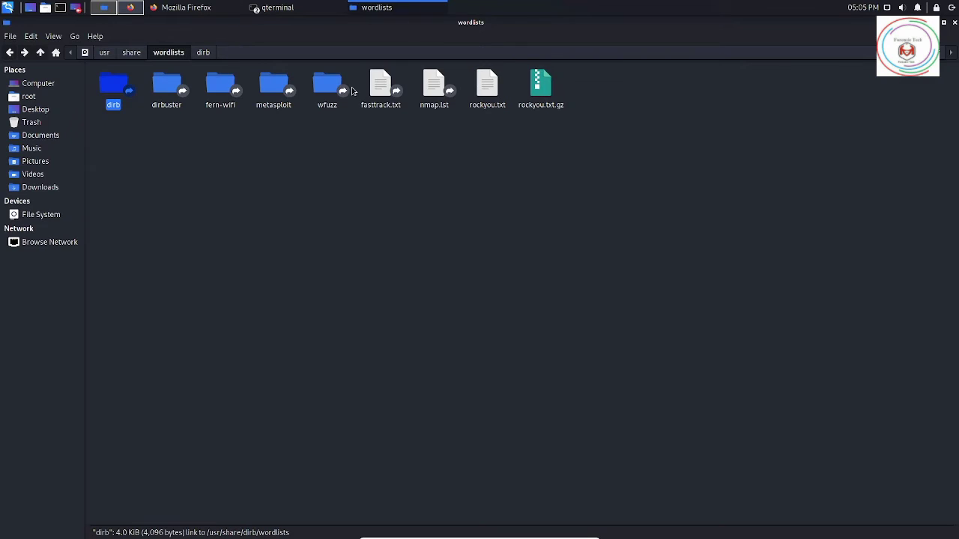
{"action": "left_click", "coordinate": [485, 92]}
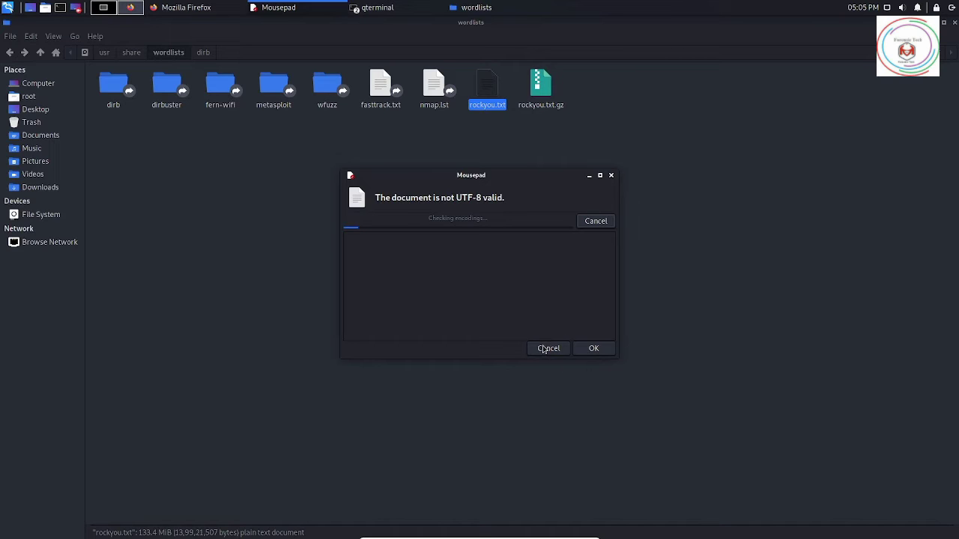
Step: Examine the admin.php response code in the /admin/ scan's terminal, and switch to the terminal scanning the site root
{"action": "left_click", "coordinate": [394, 6]}
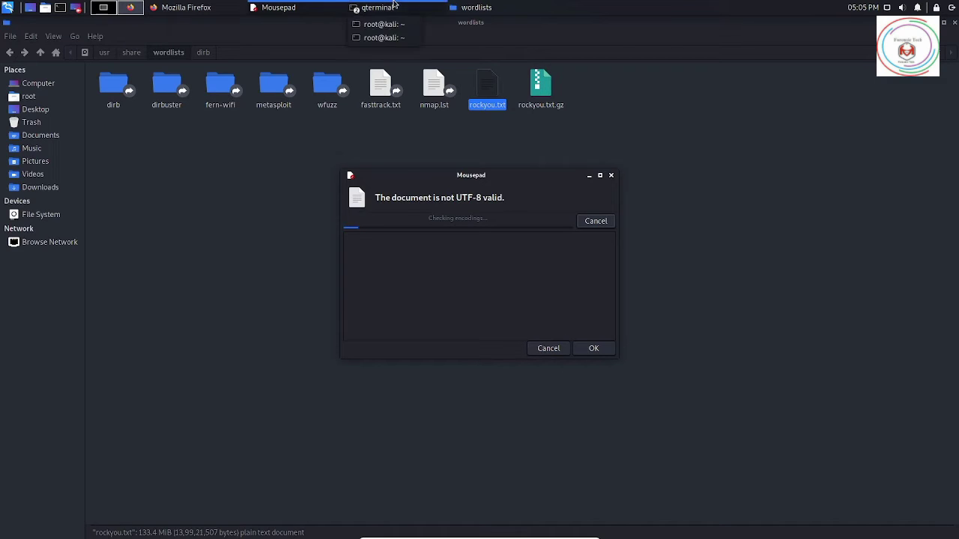
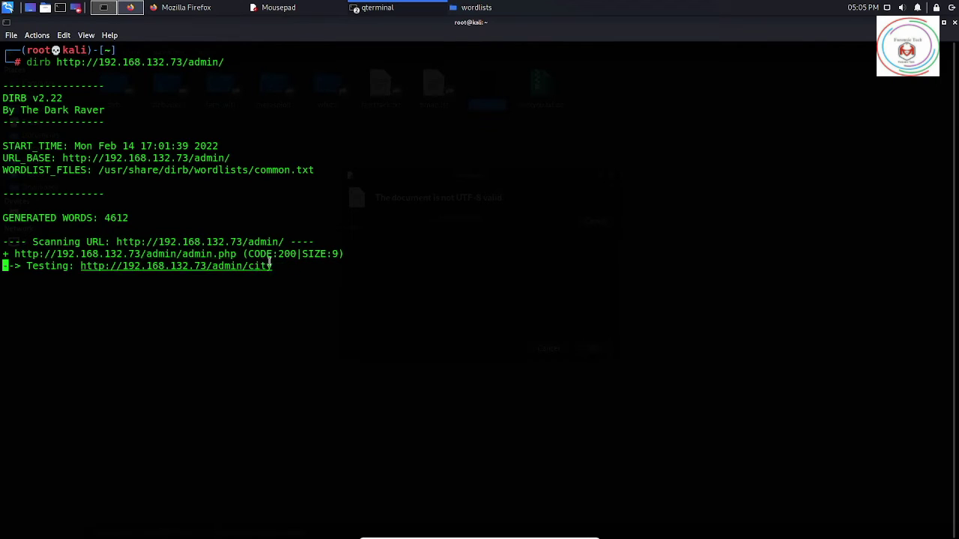
{"action": "left_click_drag", "start_coordinate": [262, 254], "coordinate": [295, 255]}
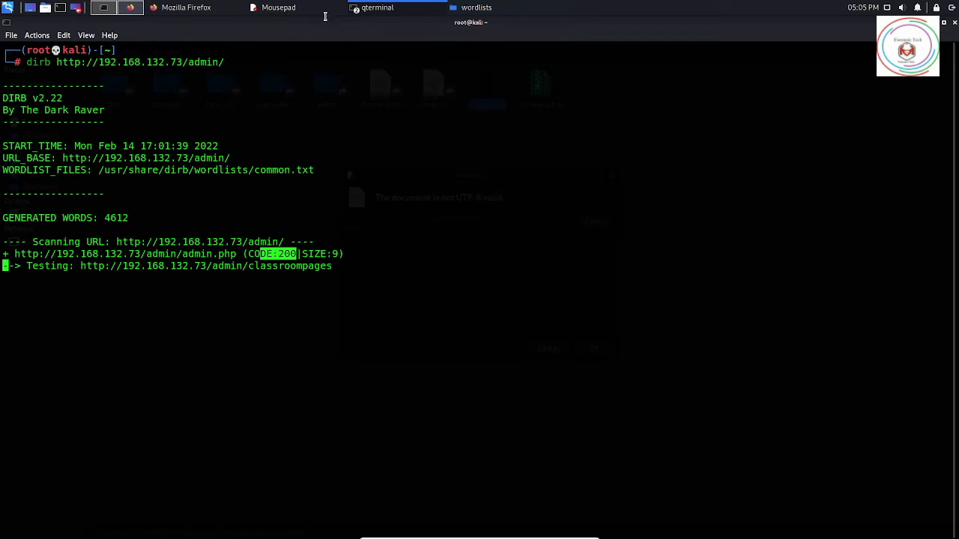
{"action": "left_click", "coordinate": [393, 7]}
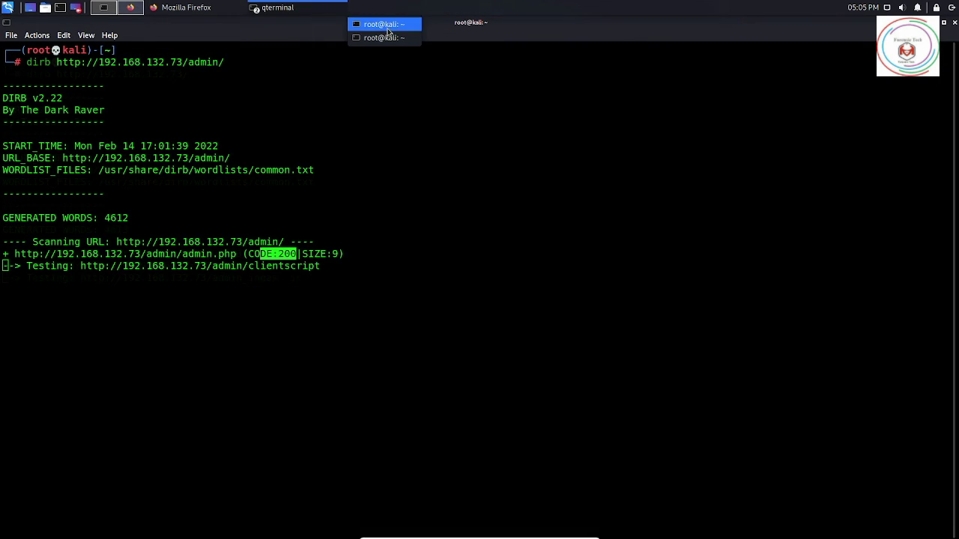
{"action": "left_click", "coordinate": [385, 37]}
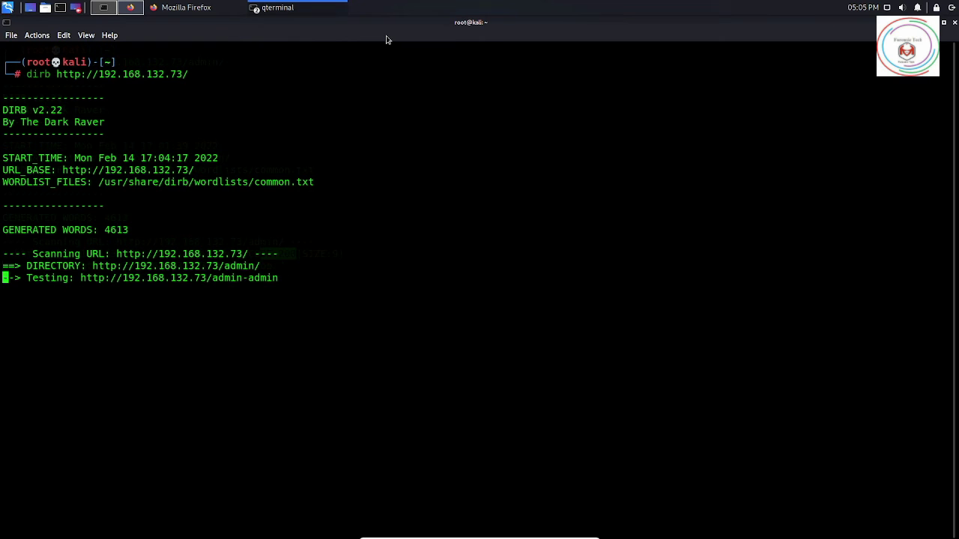